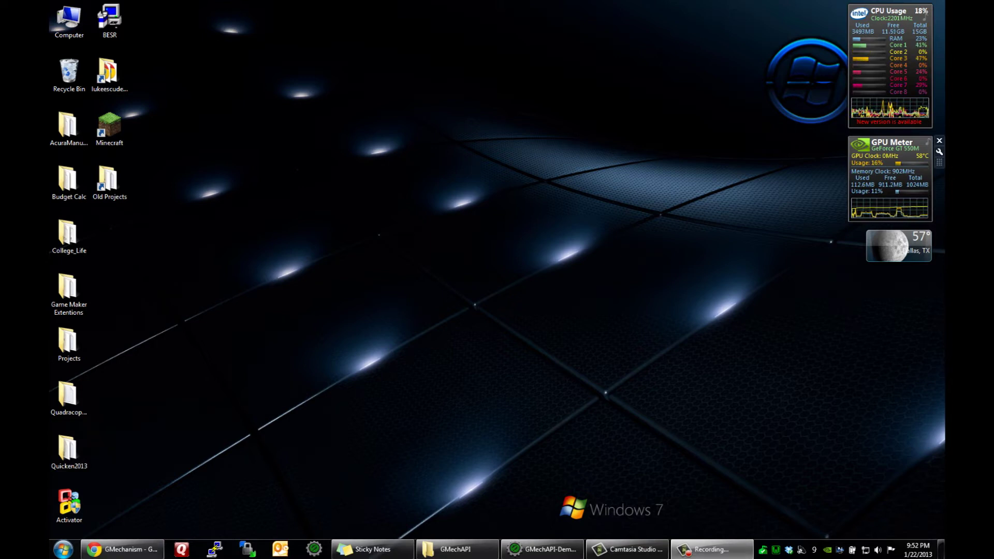
# Step: Restore Chrome and open the 'GMechanism forum released!' thread under Forum > GMechanism Announcements
pyautogui.hotkey('alt', 'Tab')
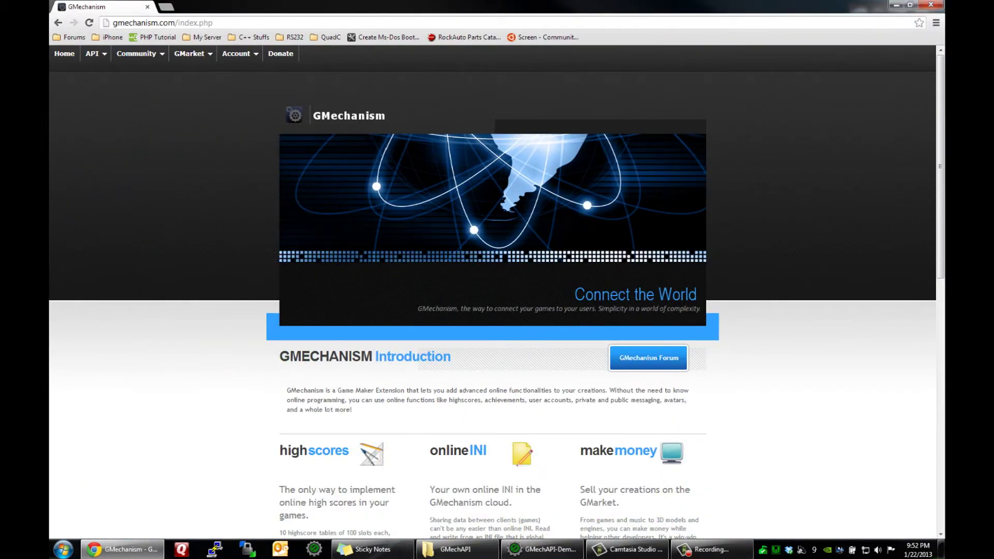
pyautogui.scroll(-15, 492, 295)
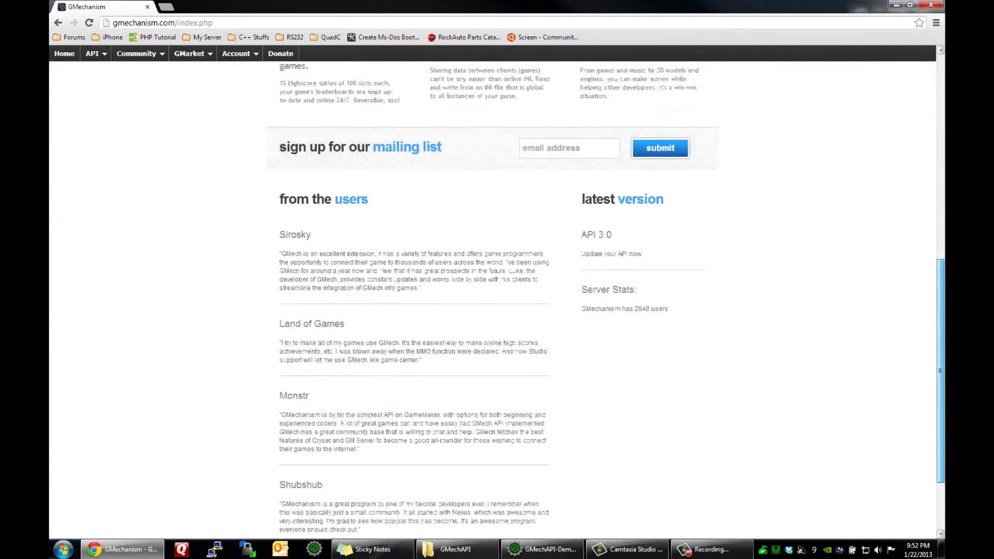
pyautogui.scroll(15, 492, 295)
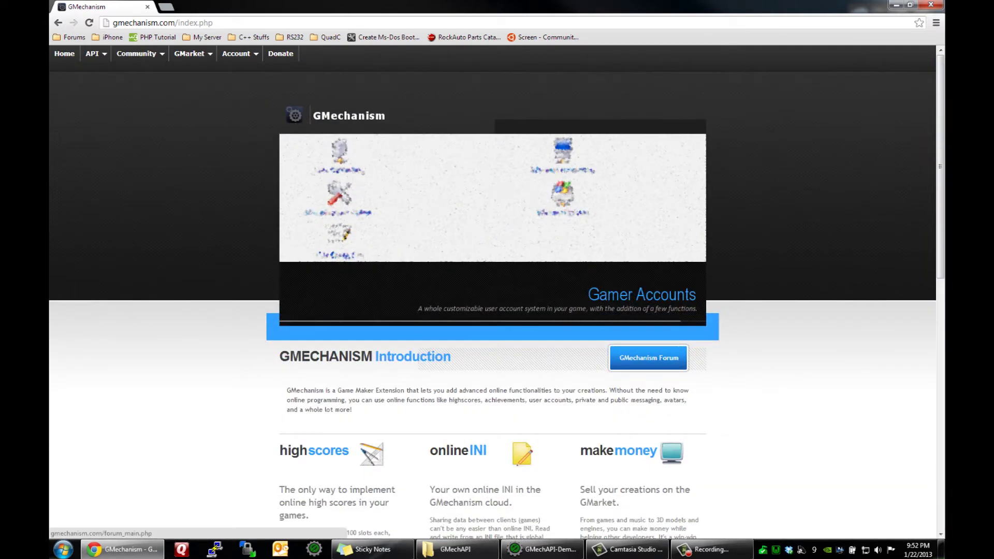
pyautogui.click(649, 358)
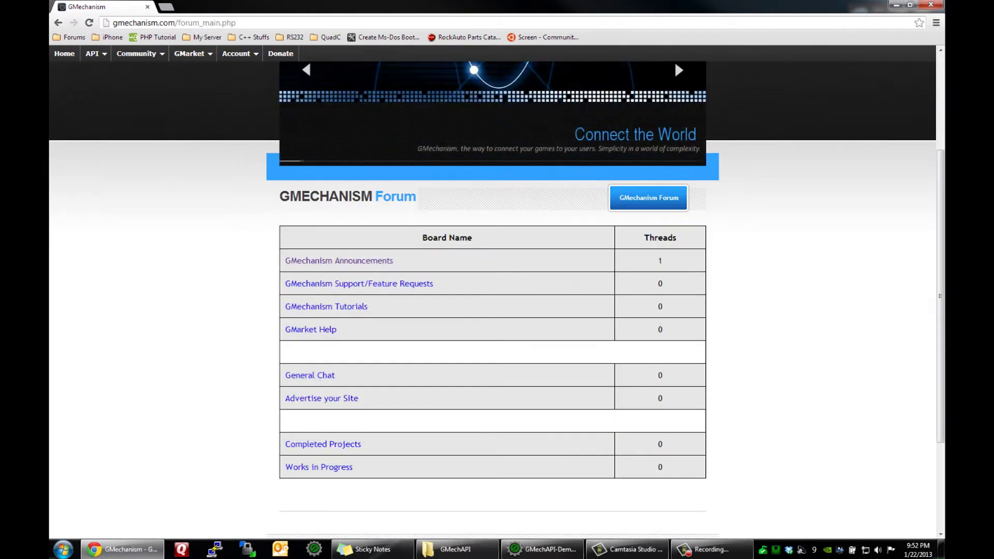
pyautogui.click(339, 260)
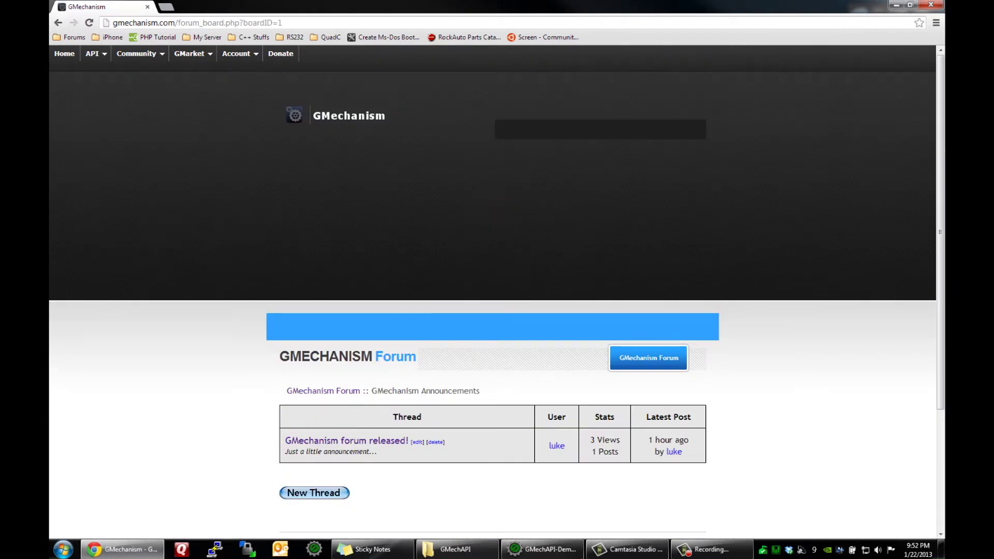
pyautogui.click(347, 440)
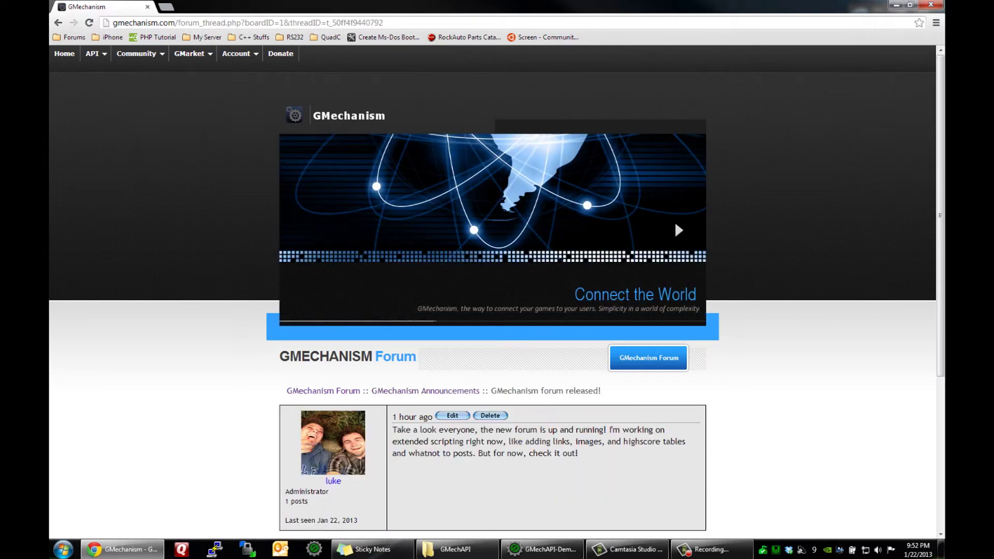
pyautogui.moveTo(236, 54)
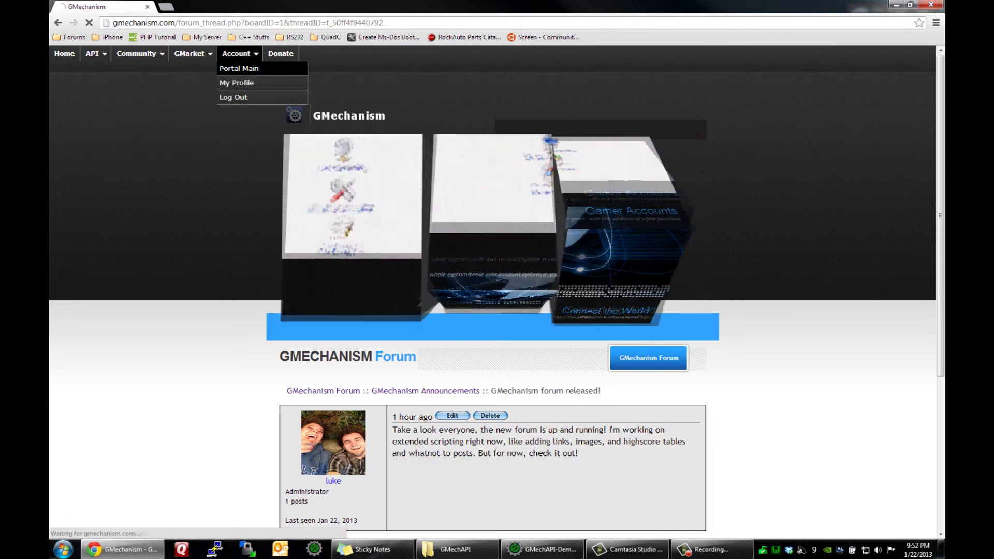
# Step: Go to Portal Main and list My Games, dismissing an accidental Start menu
pyautogui.click(239, 68)
pyautogui.scroll(-3, 314, 283)
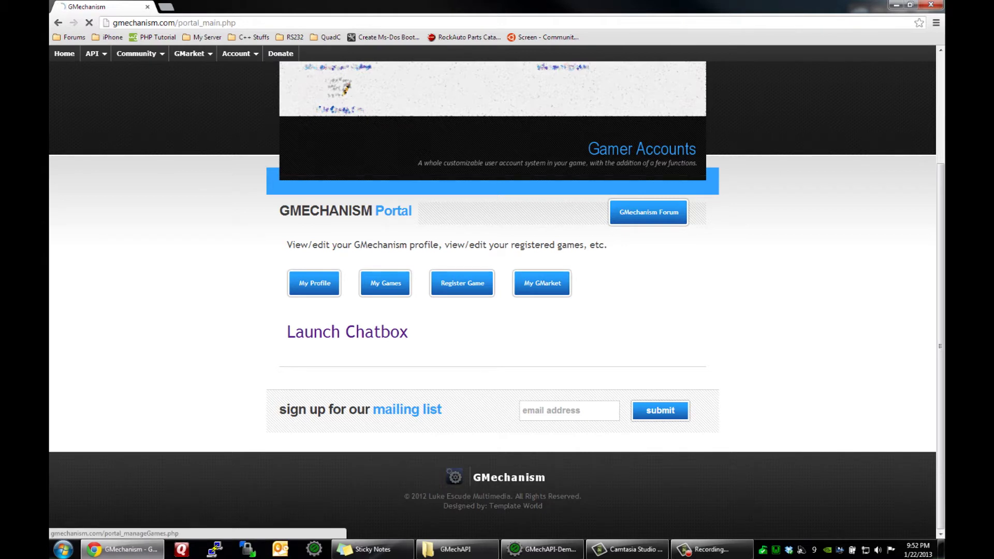
pyautogui.click(386, 283)
pyautogui.scroll(-3, 497, 290)
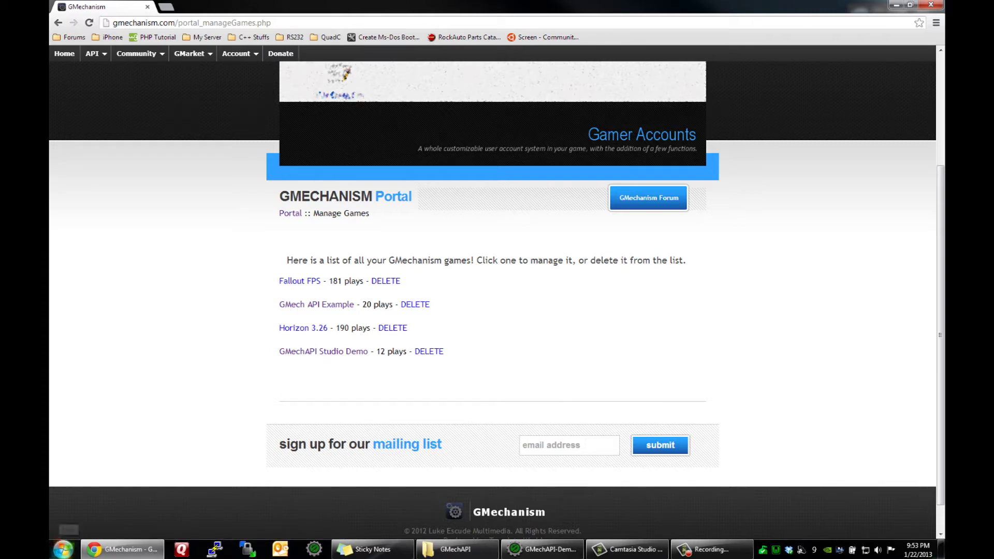
pyautogui.press('super')
pyautogui.press('Escape')
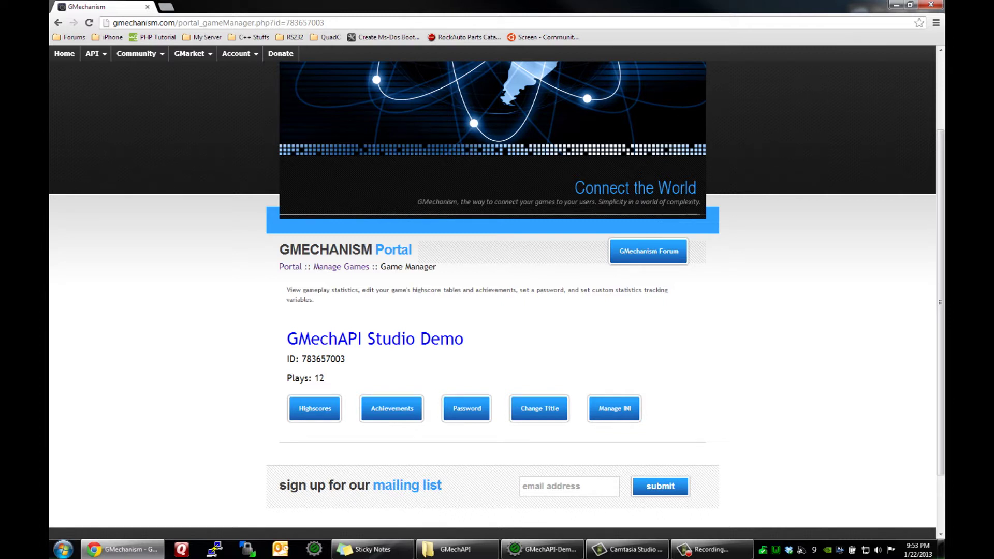
pyautogui.click(315, 409)
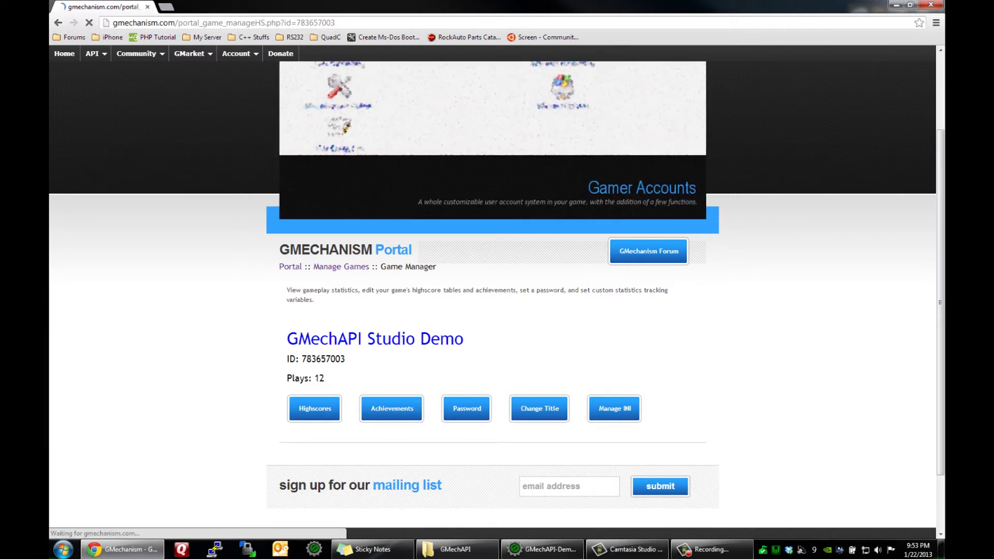
pyautogui.scroll(-5, 492, 311)
pyautogui.scroll(3, 493, 311)
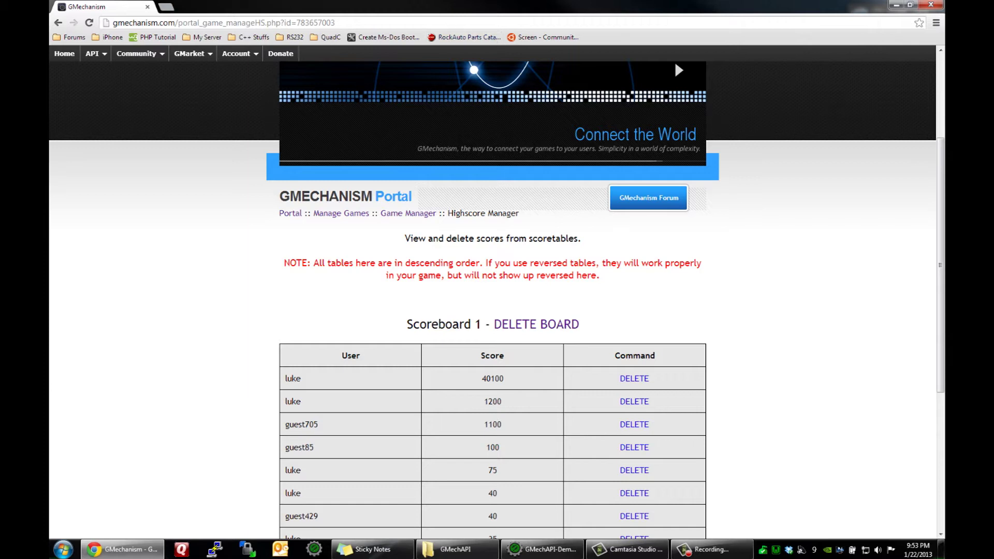
pyautogui.scroll(-3, 492, 301)
pyautogui.scroll(-3, 492, 300)
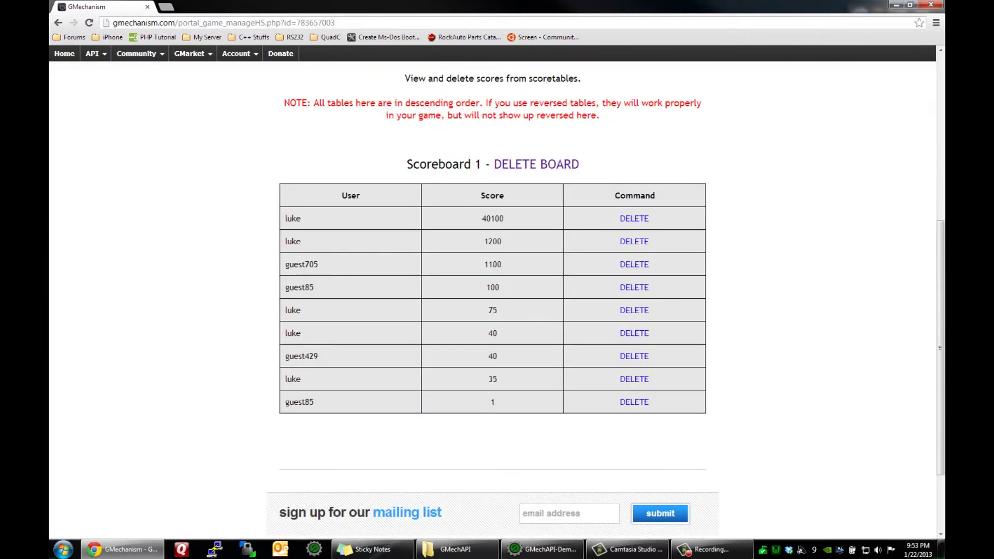
pyautogui.scroll(10, 492, 300)
pyautogui.press('F5')
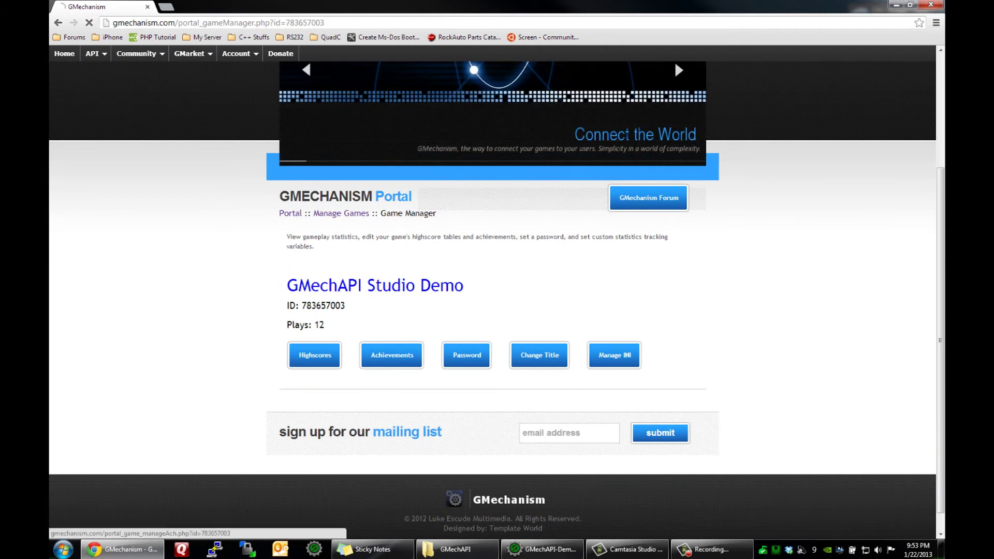
pyautogui.click(392, 354)
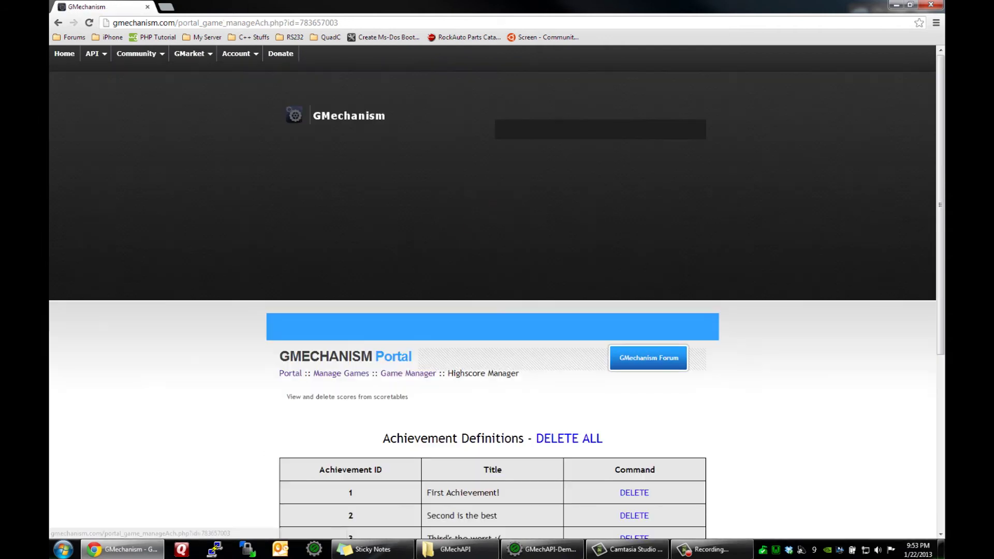
pyautogui.scroll(-1, 392, 354)
pyautogui.click(408, 159)
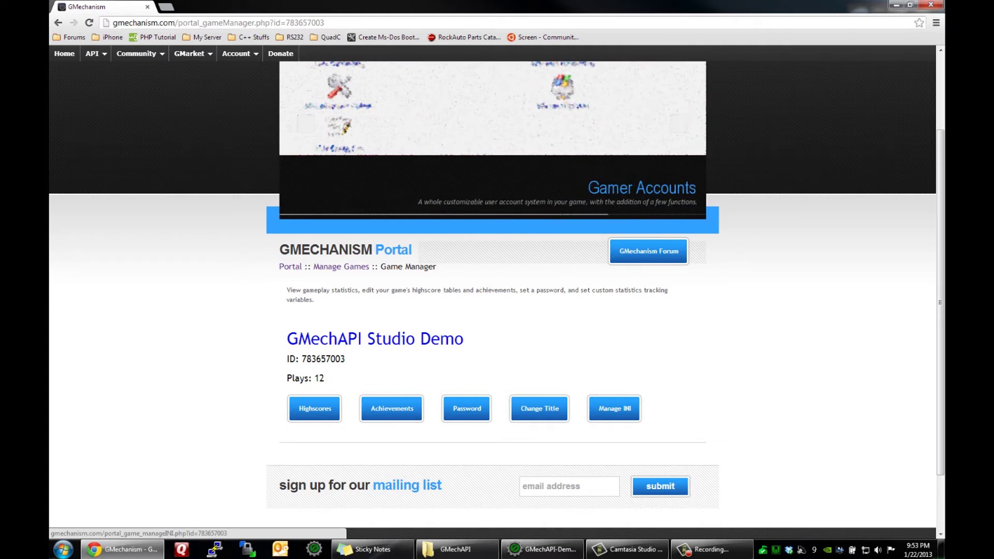
# Step: Check the testingsection INI key-values, return to Game Manager, and minimize Chrome to the desktop
pyautogui.click(614, 409)
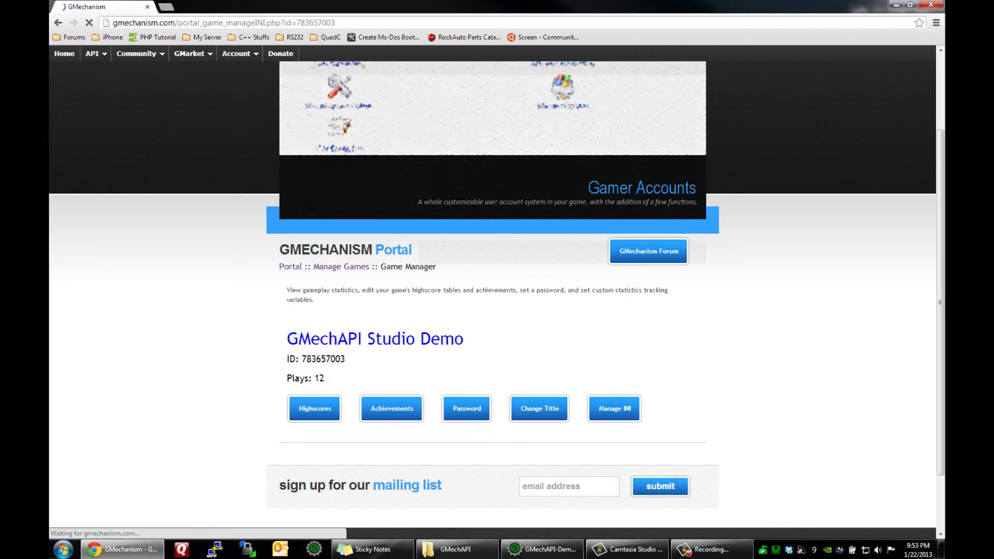
pyautogui.click(312, 455)
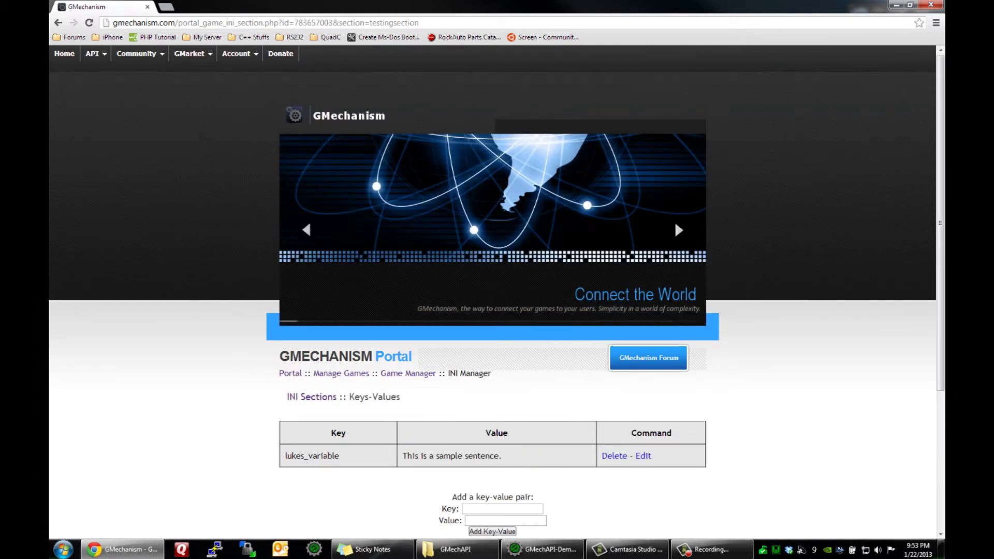
pyautogui.scroll(-4, 497, 300)
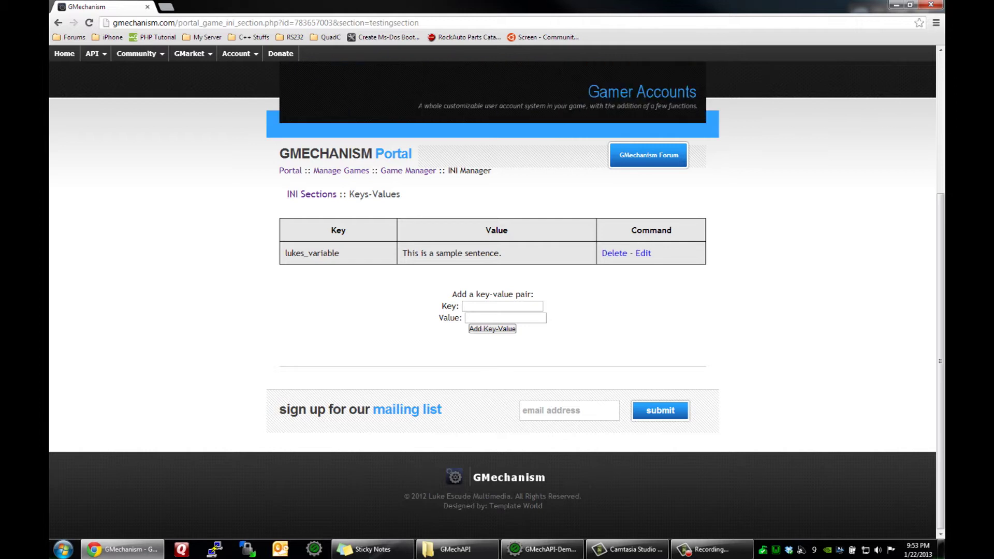
pyautogui.click(408, 170)
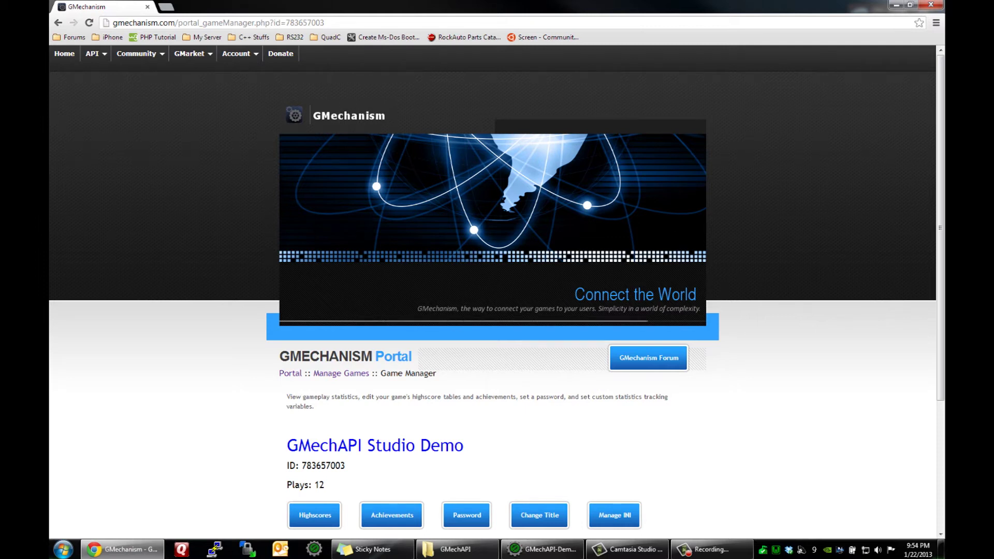
pyautogui.press('super+d')
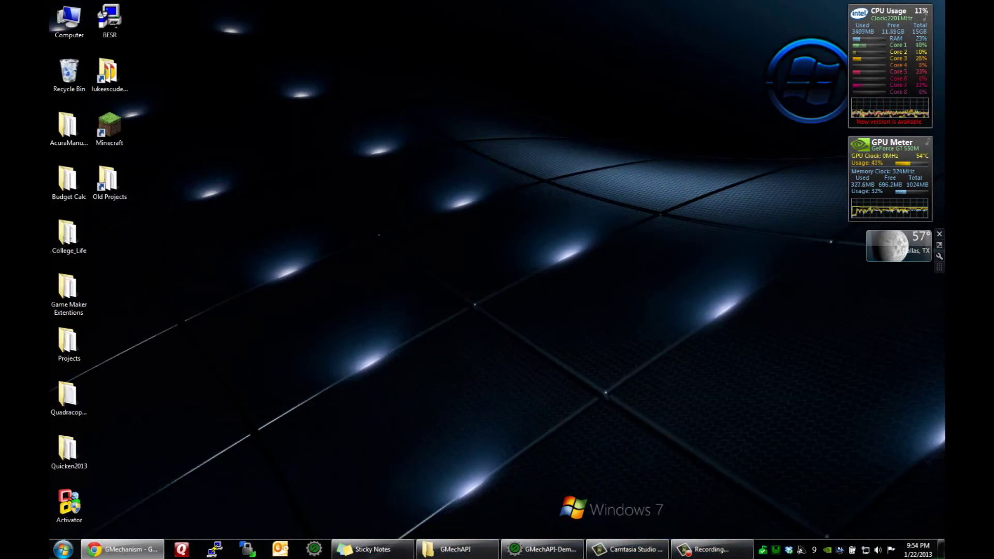
# Step: Restore GameMaker, keep Windows as target, run GMechAPI-Demo, and open its online highscores
pyautogui.click(542, 549)
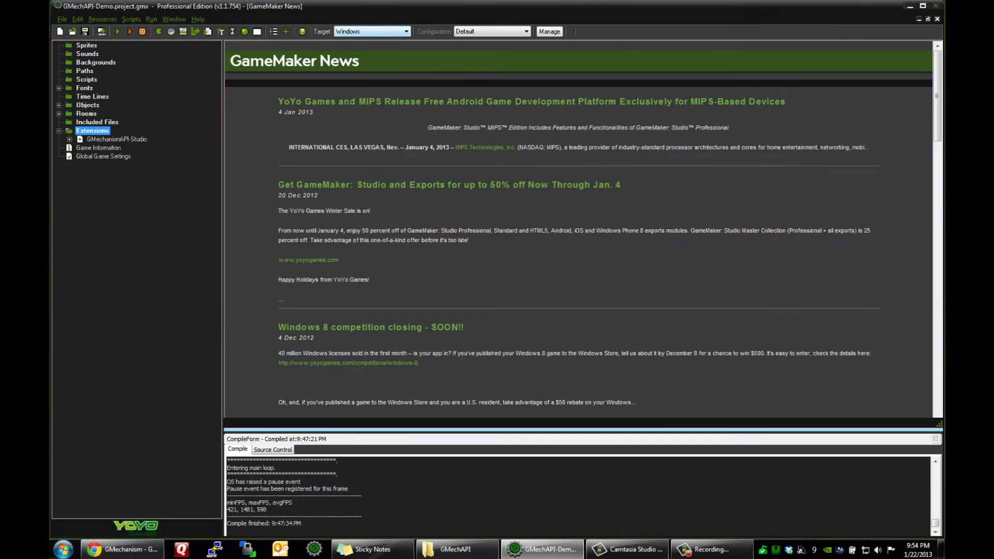
pyautogui.click(372, 31)
pyautogui.click(362, 41)
pyautogui.click(118, 31)
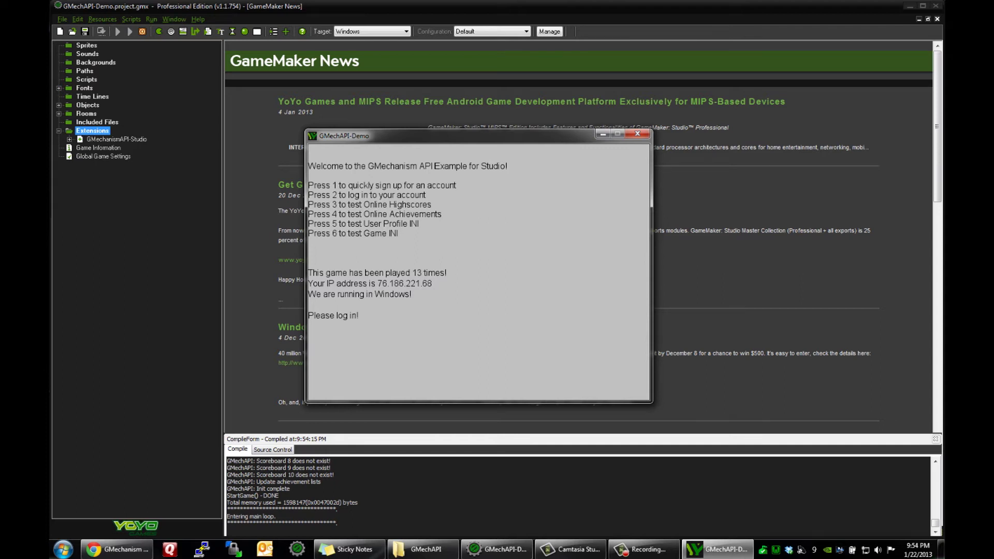
pyautogui.press('3')
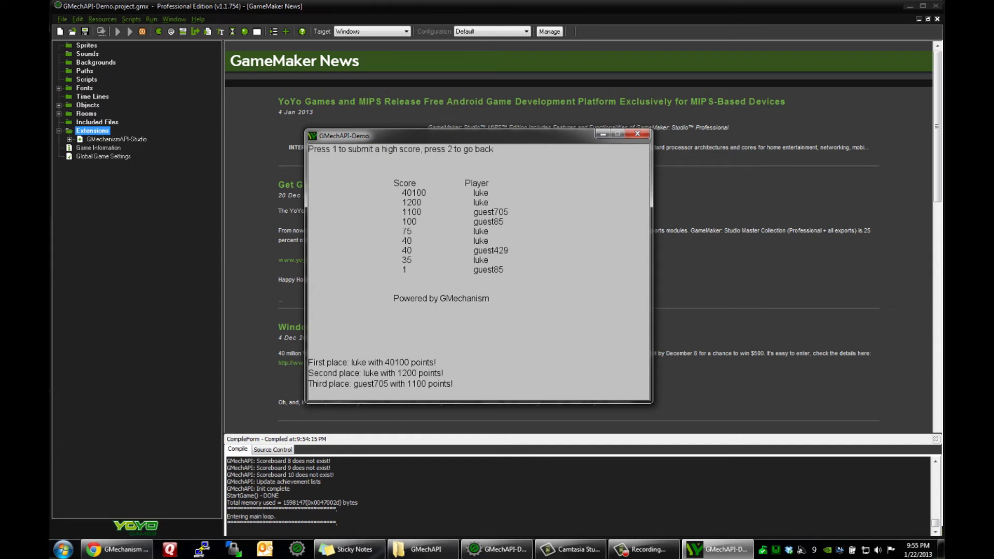
# Step: Enter a 150-point score and a temporary player name, then submit it to the scoreboard
pyautogui.press('1')
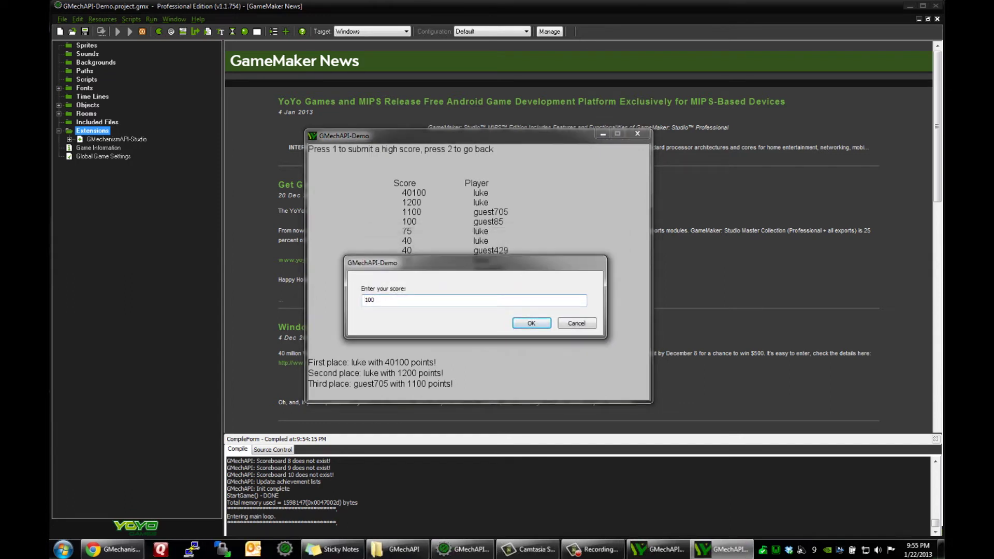
pyautogui.hotkey('shift', 'End')
pyautogui.write('1')
pyautogui.press('Return')
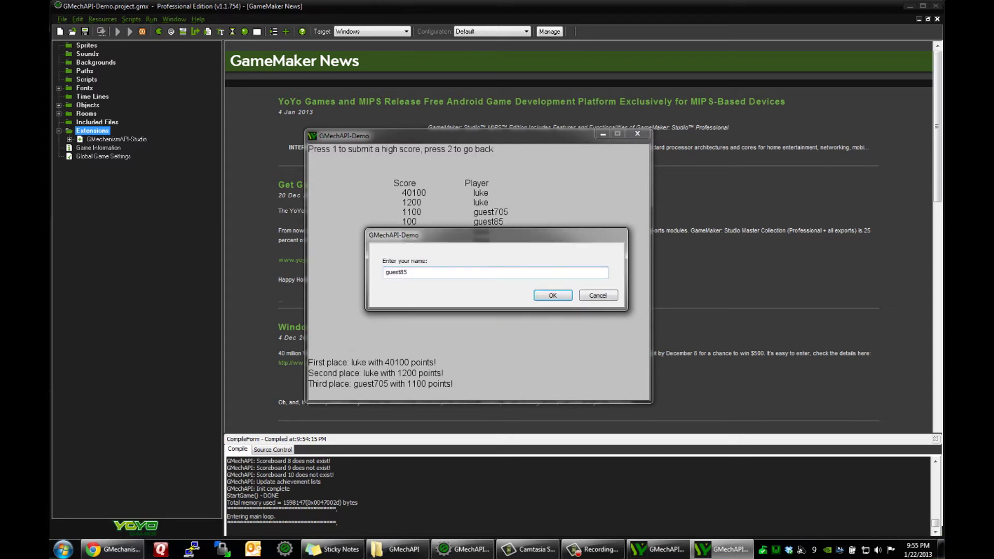
pyautogui.doubleClick(385, 277)
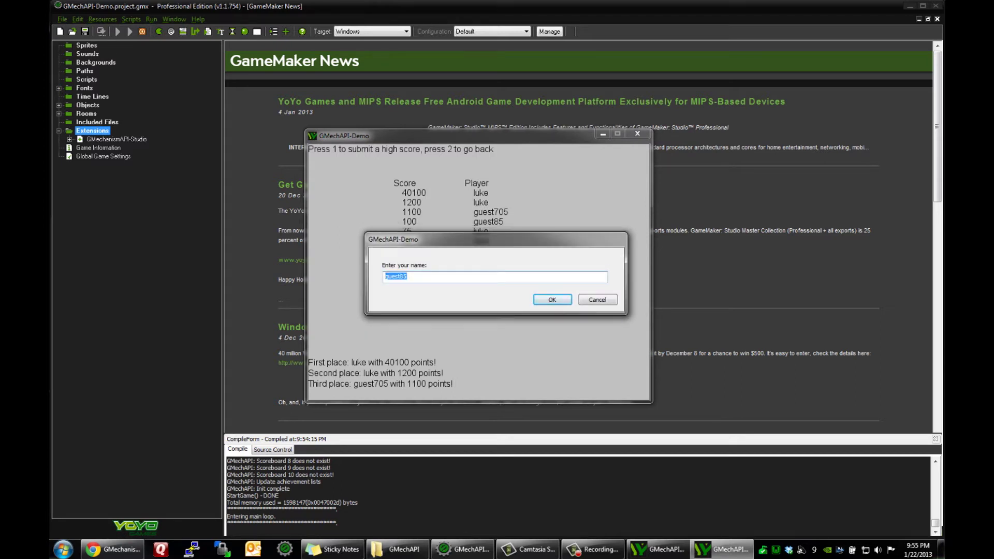
pyautogui.write('lukes_temporary_name')
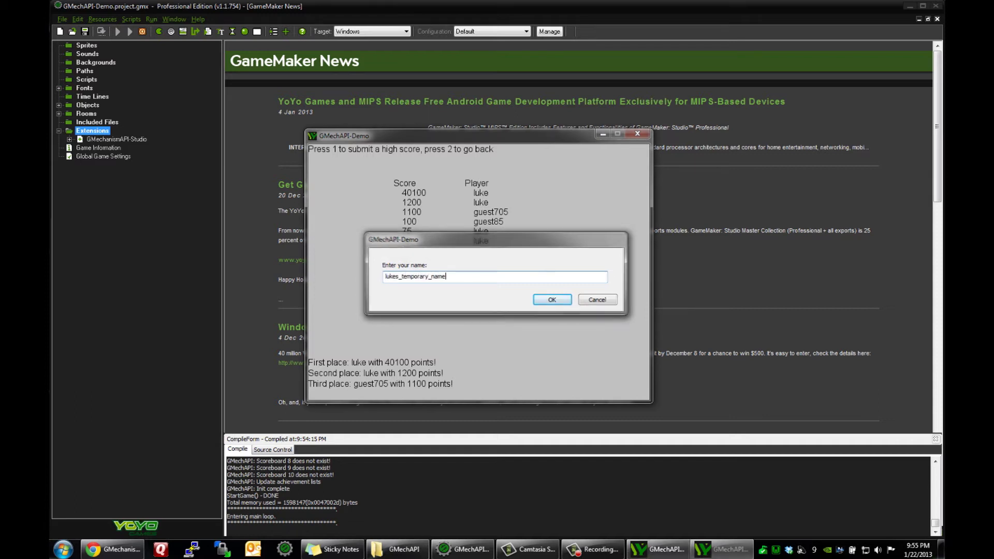
pyautogui.press('Return')
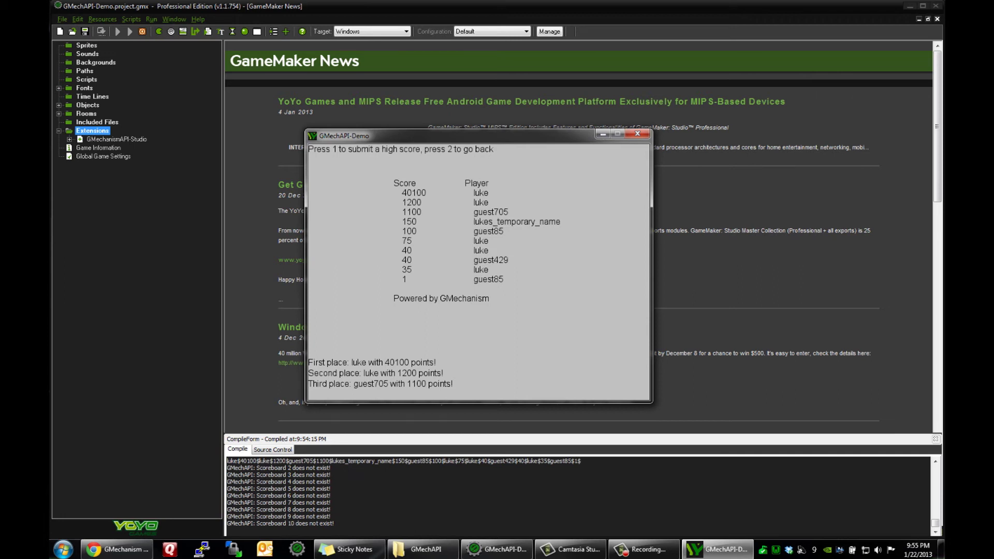
# Step: Refresh the Highscore Manager in the browser and delete the 40100 entry from Scoreboard 1
pyautogui.hotkey('alt', 'Tab')
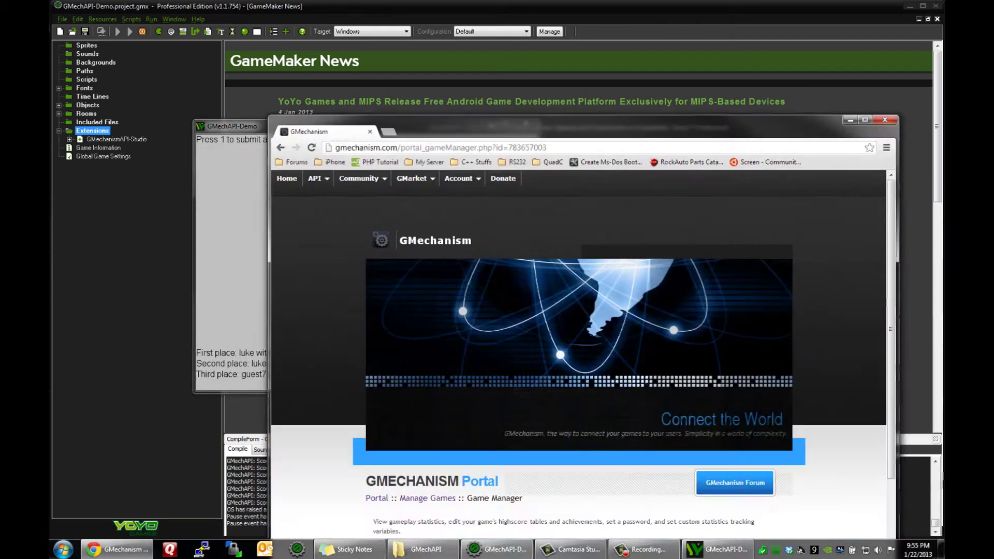
pyautogui.scroll(-2, 491, 279)
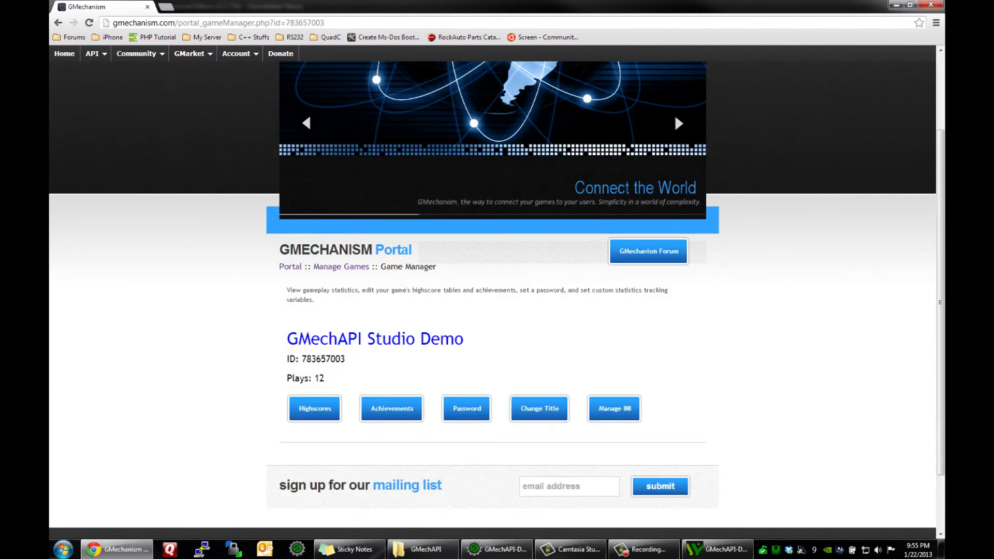
pyautogui.press('F5')
pyautogui.scroll(-6, 675, 114)
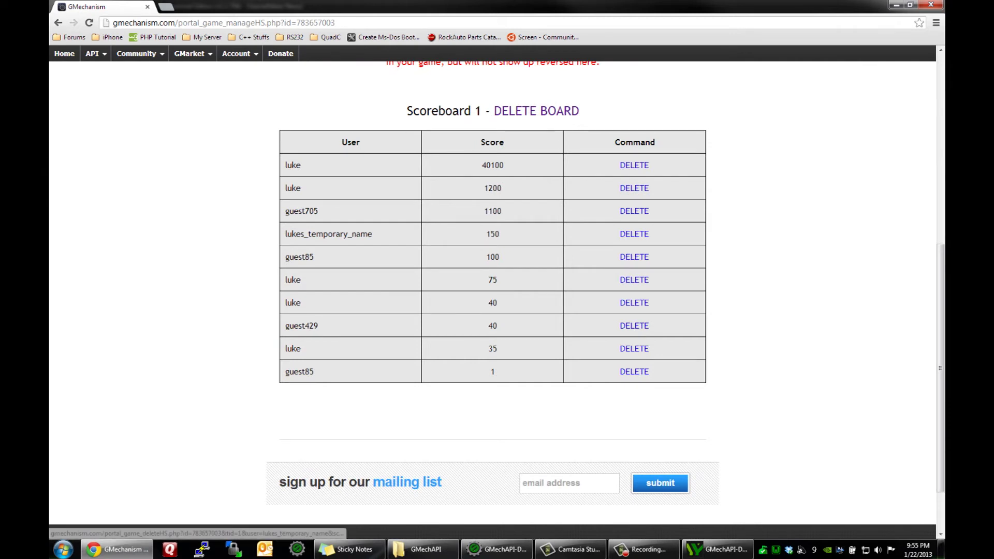
pyautogui.doubleClick(292, 164)
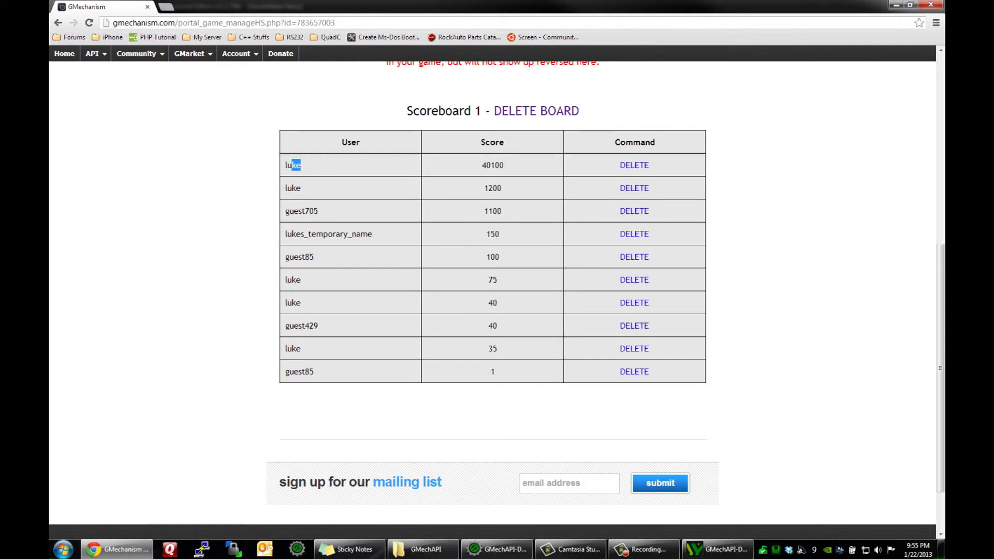
pyautogui.click(293, 164)
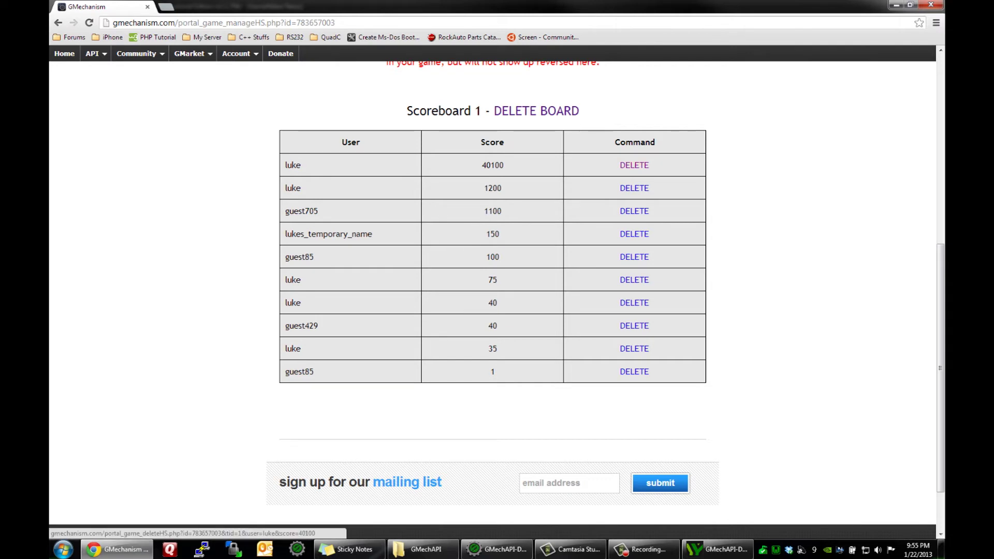
pyautogui.click(634, 165)
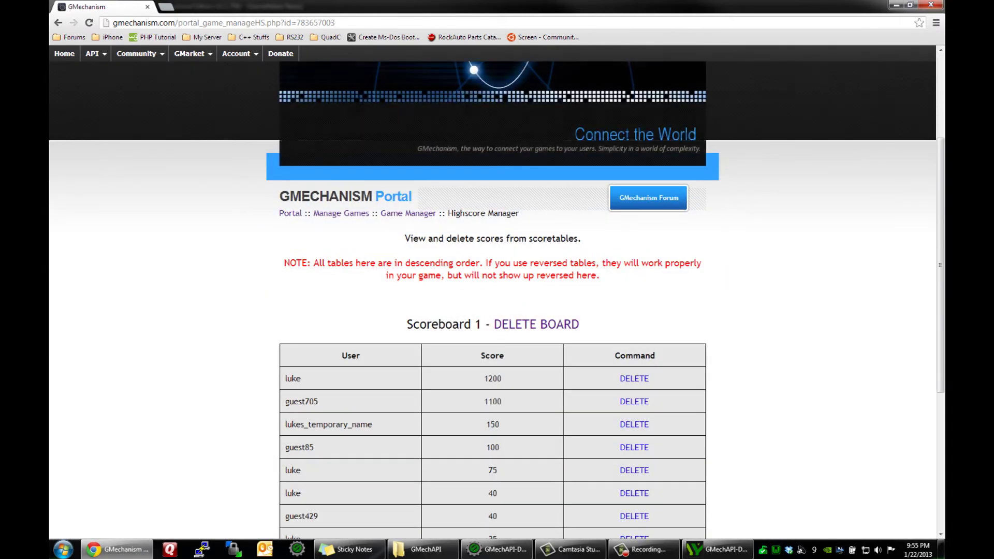
# Step: Log in to the demo with the account username and password, then open the achievements screen
pyautogui.hotkey('alt', 'Tab')
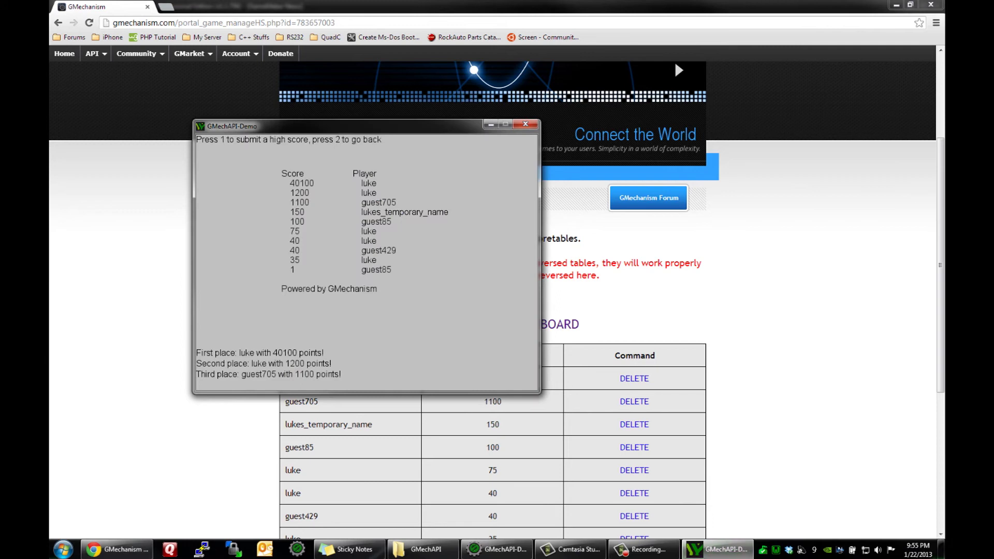
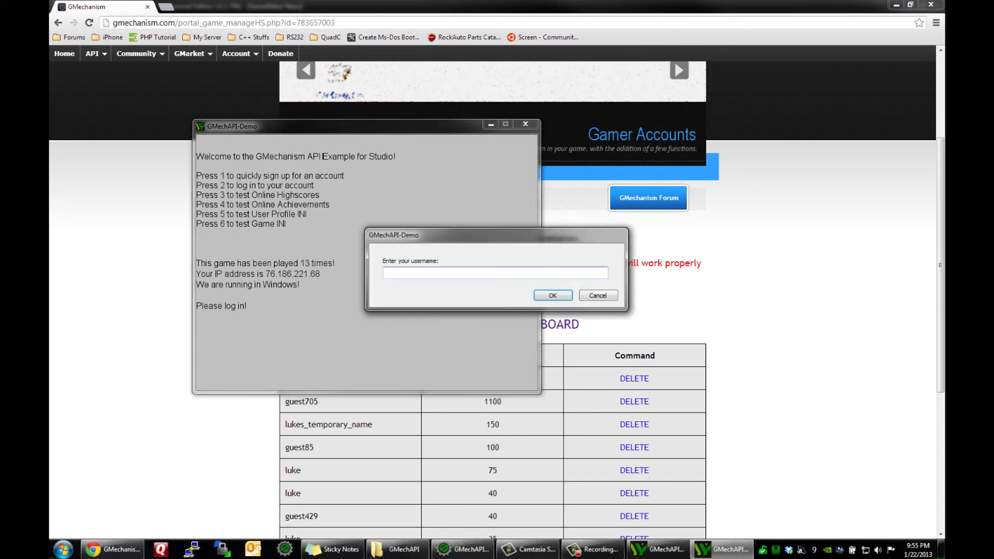
pyautogui.press('Return')
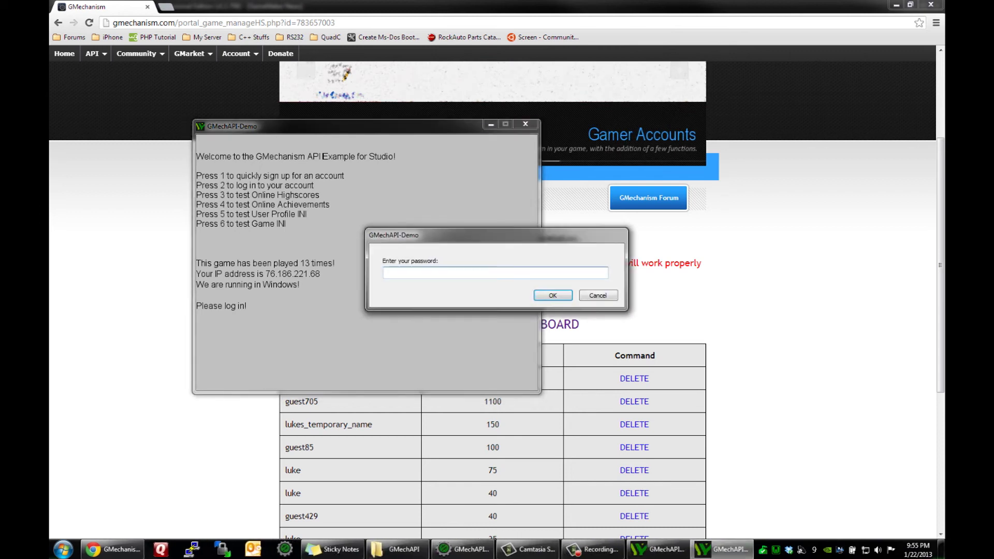
pyautogui.press('Return')
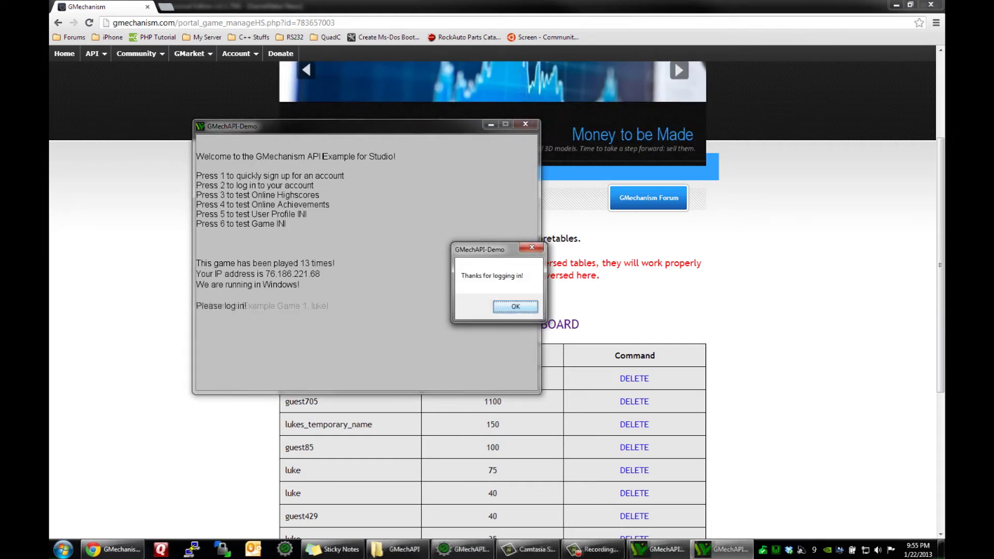
pyautogui.press('Return')
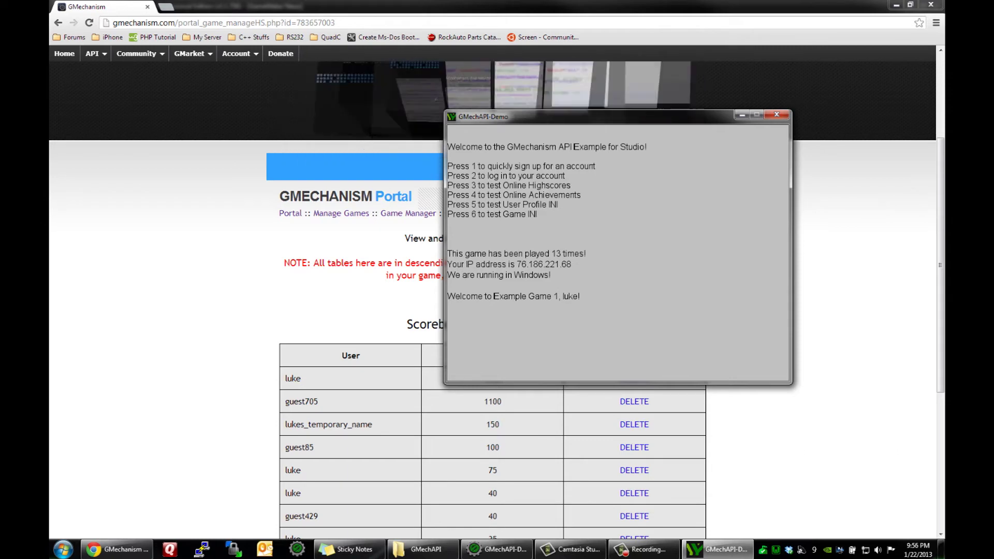
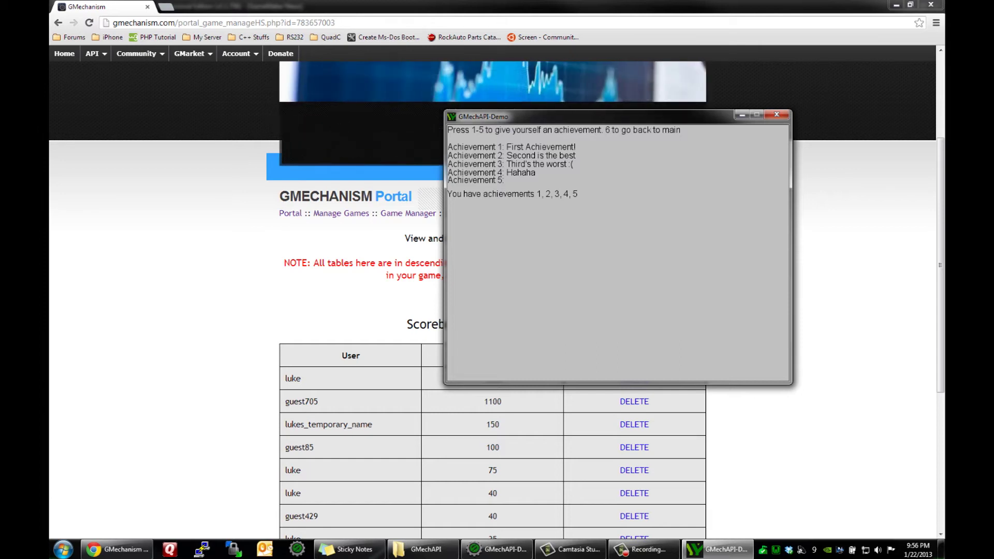
# Step: Add the achievement titled 'Here's a fifth one' in the portal's Achievements manager
pyautogui.hotkey('alt', 'Tab')
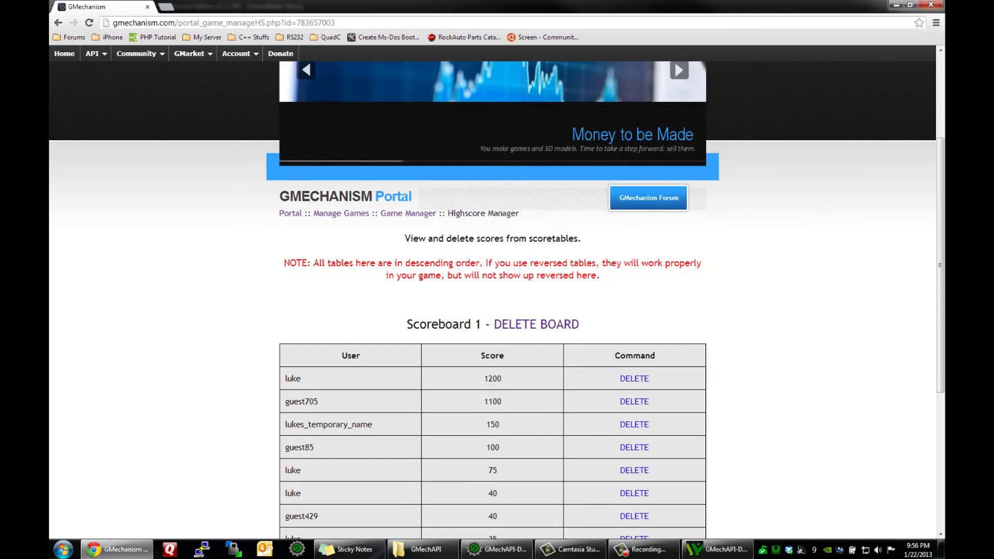
pyautogui.hotkey('alt', 'Left')
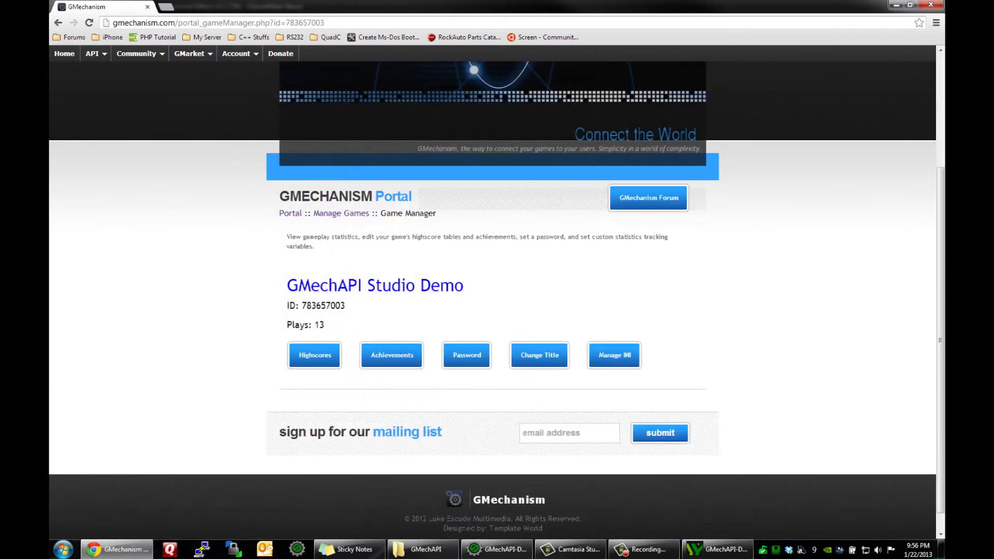
pyautogui.click(391, 355)
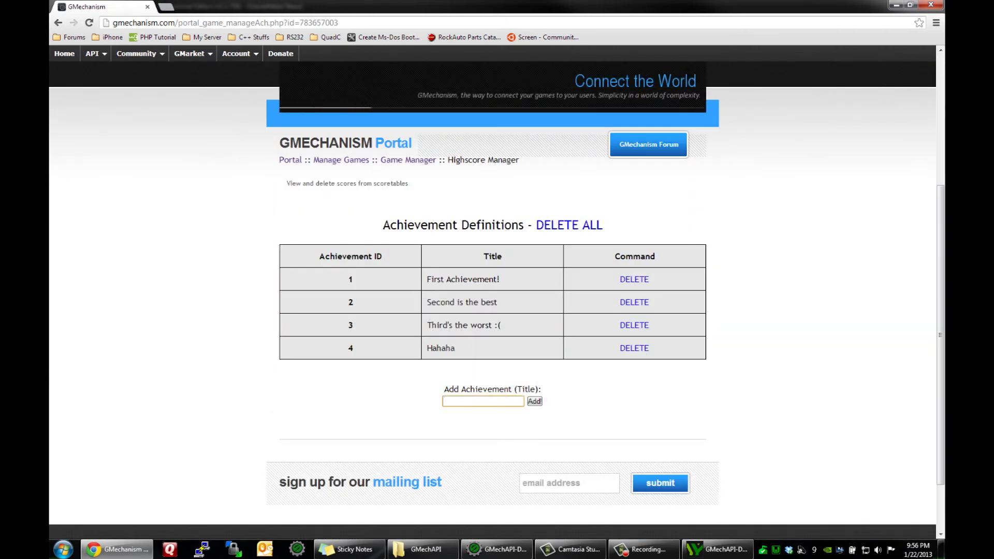
pyautogui.write("Here's a fifth one")
pyautogui.press('Return')
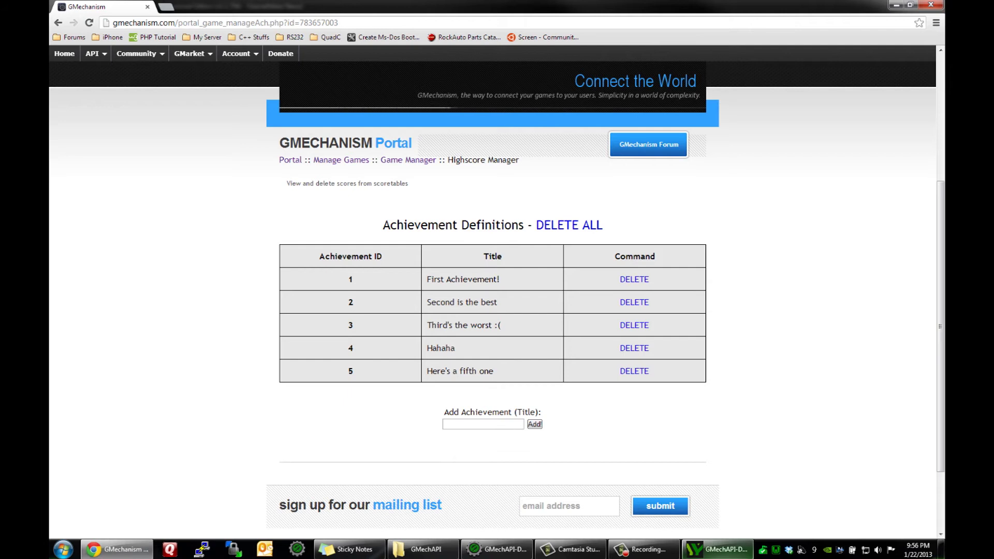
pyautogui.click(716, 549)
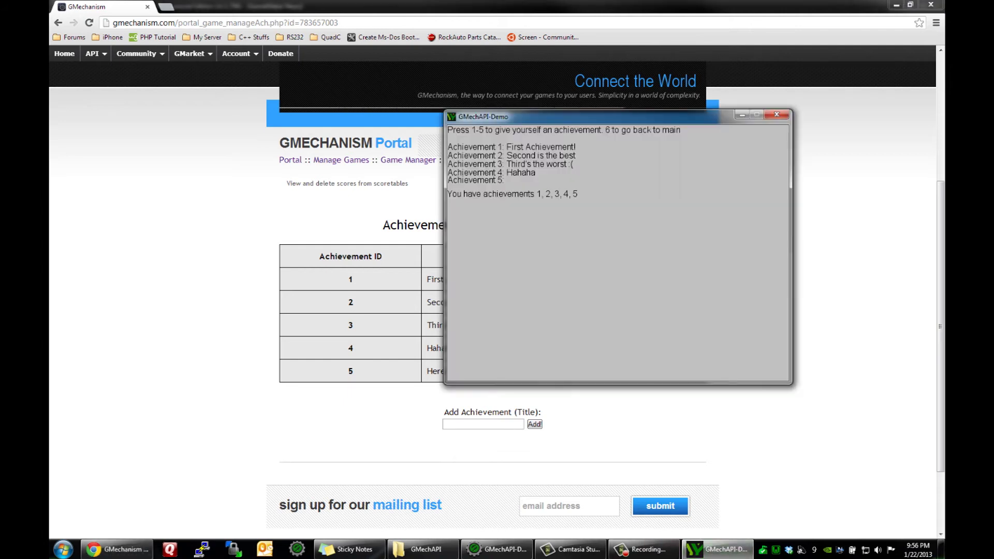
pyautogui.click(497, 549)
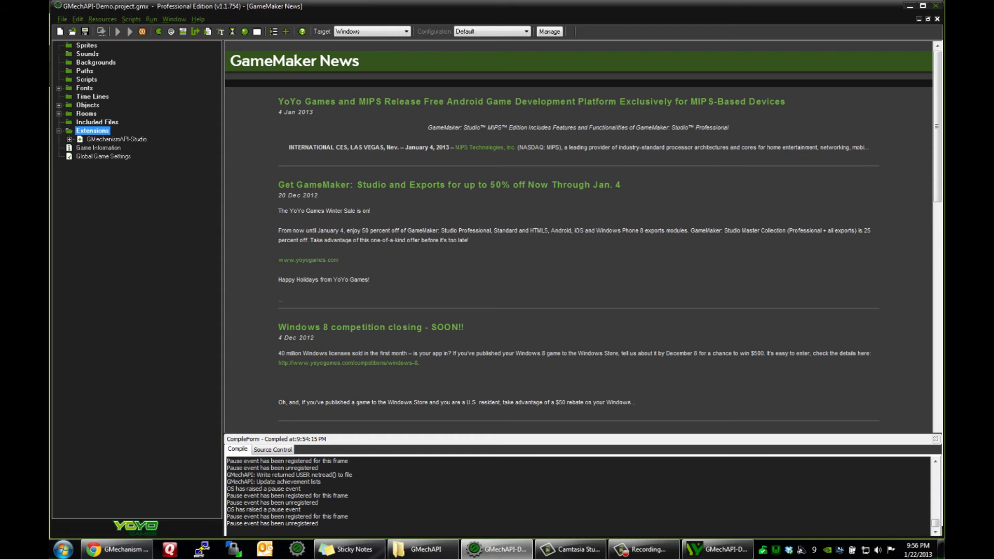
# Step: Open the draw_achievements object and its code that grants achievement 1
pyautogui.doubleClick(88, 105)
pyautogui.doubleClick(104, 139)
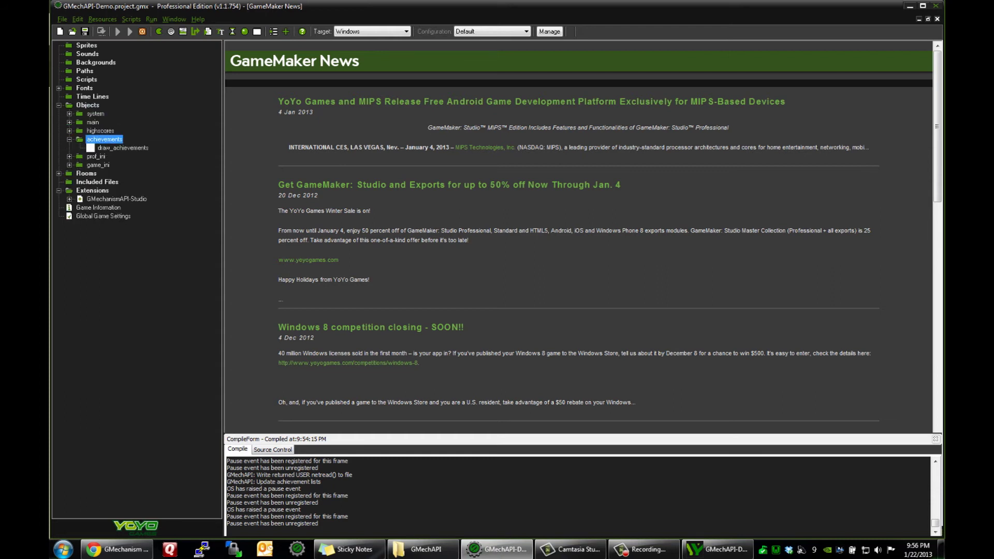
pyautogui.doubleClick(122, 147)
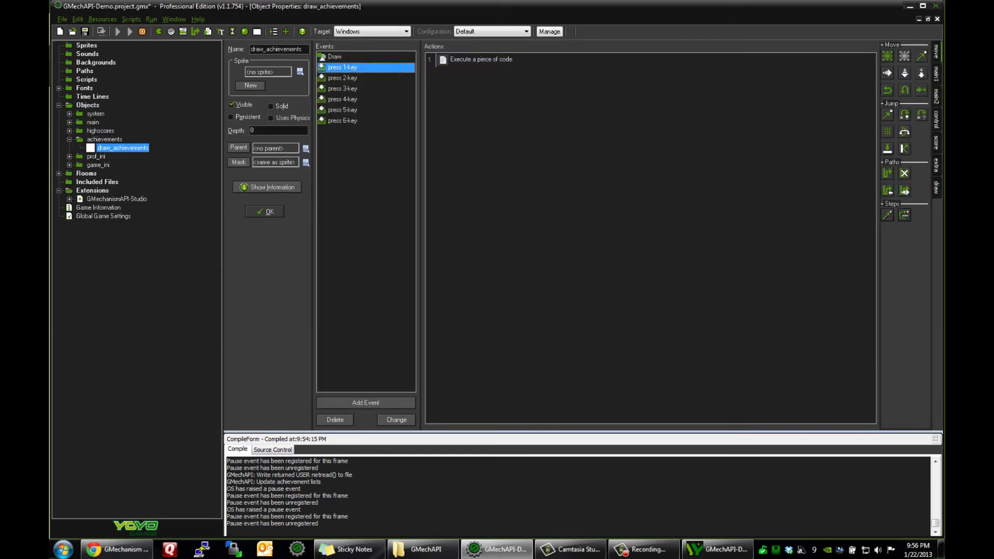
pyautogui.doubleClick(481, 59)
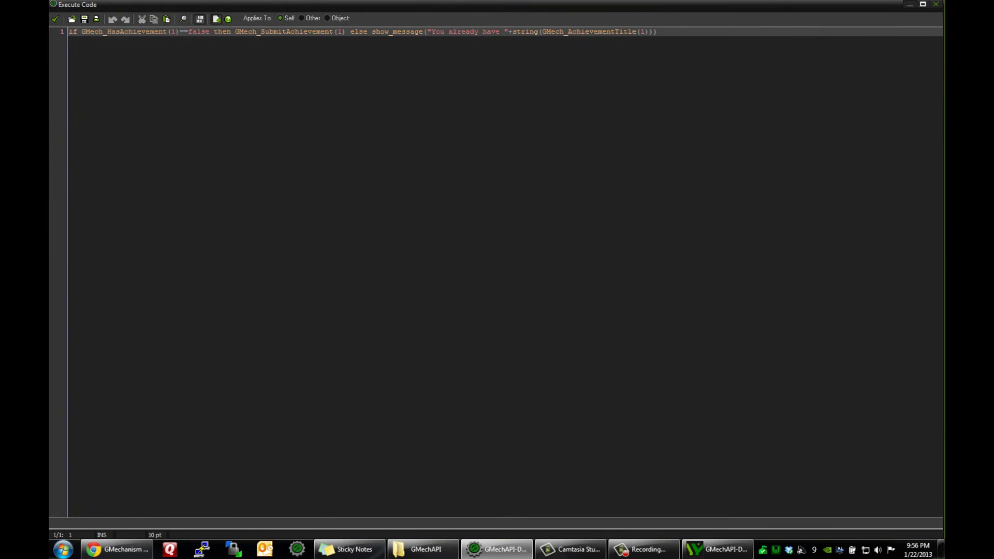
pyautogui.click(173, 31)
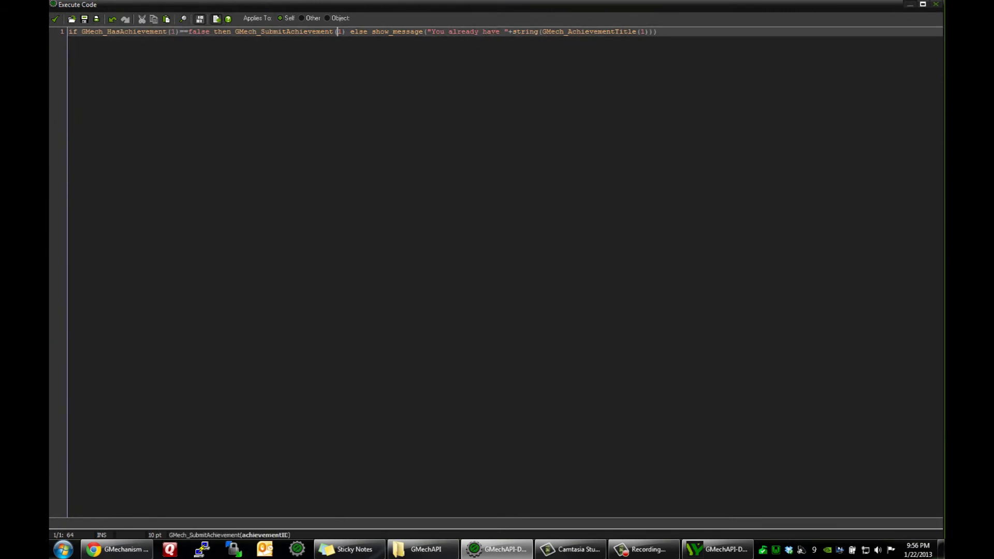
# Step: Compare achievement 1's ID and title in the browser, then close the code editor
pyautogui.click(117, 549)
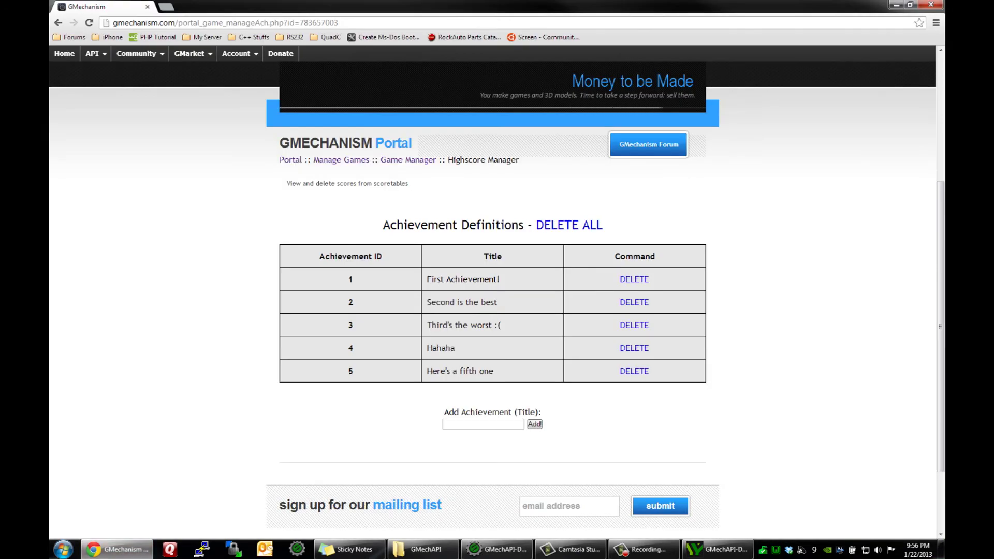
pyautogui.moveTo(427, 279); pyautogui.dragTo(500, 279)
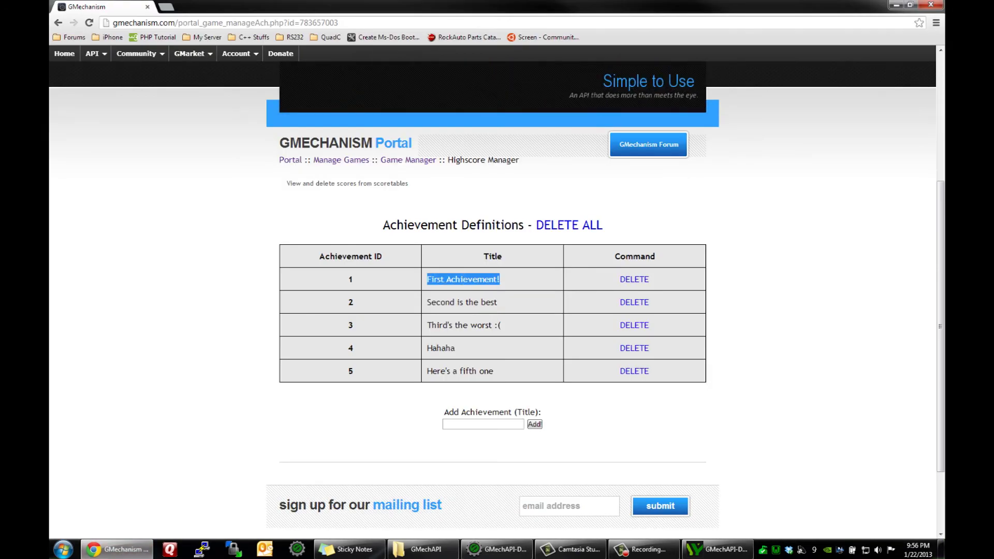
pyautogui.doubleClick(350, 279)
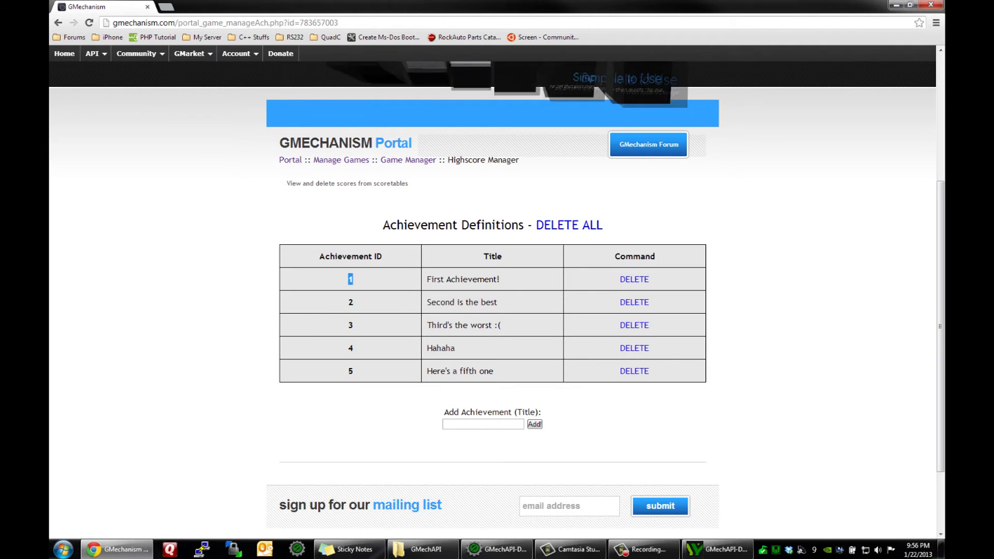
pyautogui.click(351, 279)
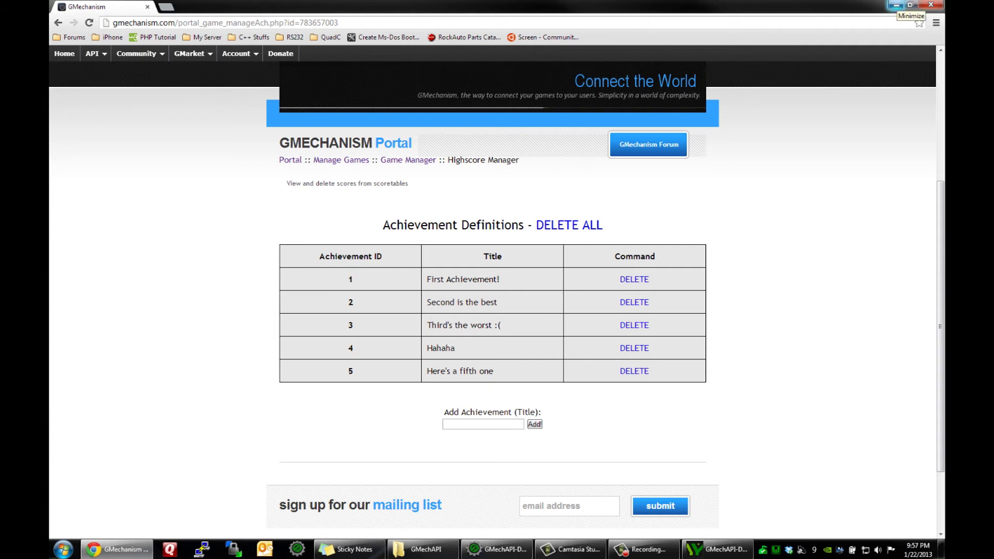
pyautogui.click(896, 6)
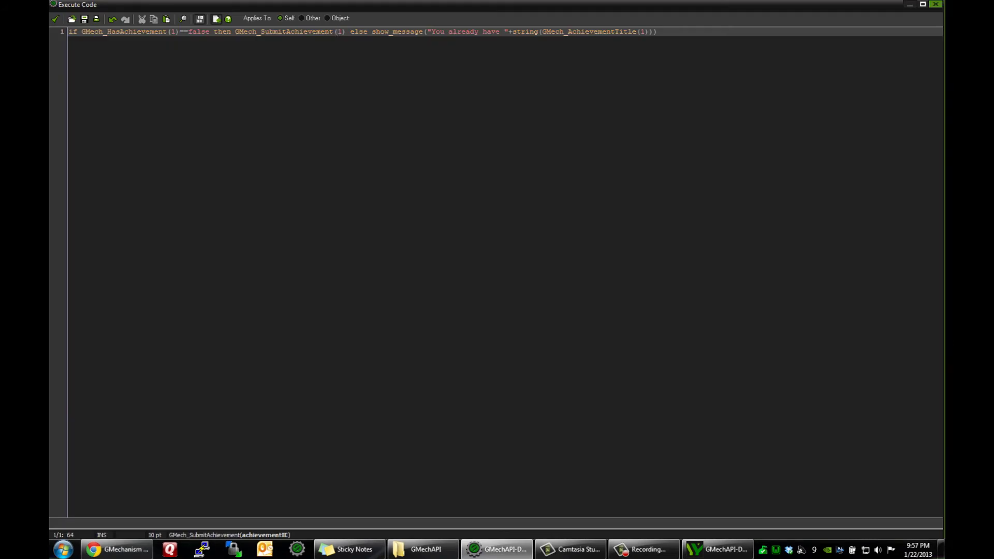
pyautogui.click(935, 4)
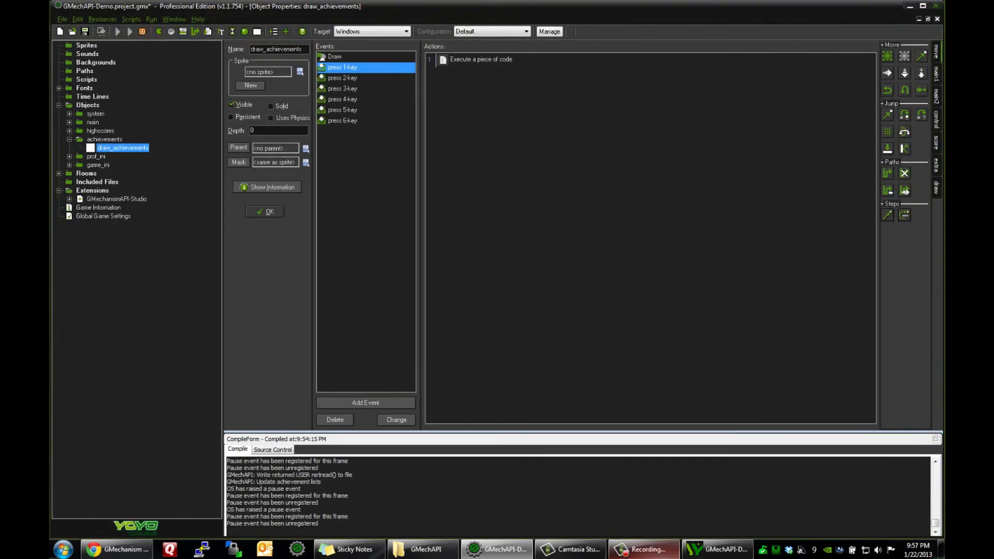
# Step: In the demo, return to the main menu with 6, then open the User Profile INI test with 5
pyautogui.hotkey('alt', 'Tab')
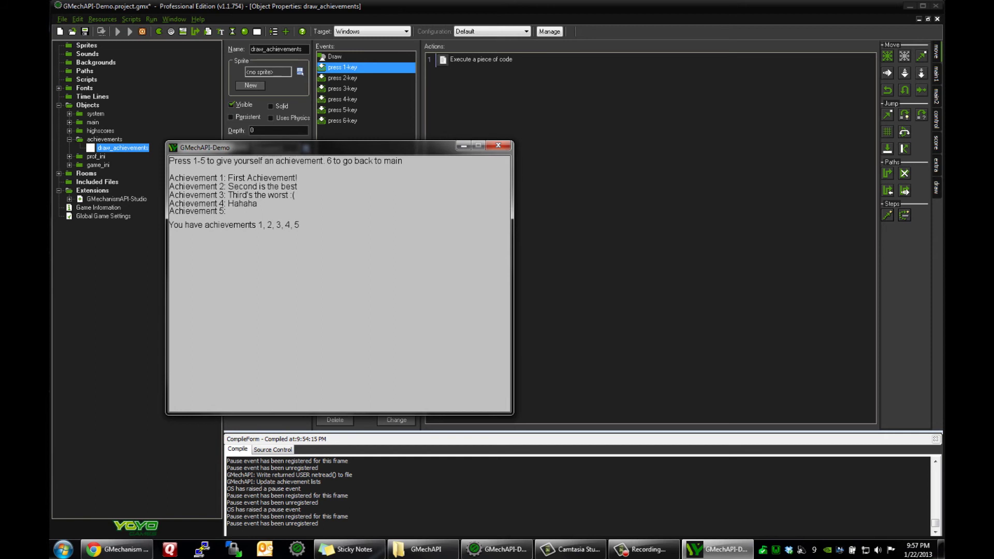
pyautogui.press('6')
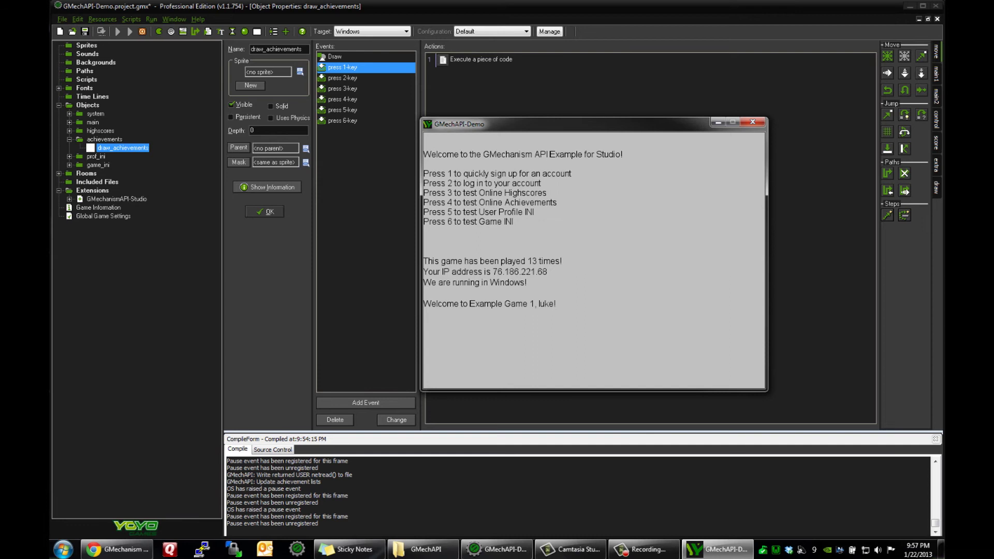
pyautogui.press('5')
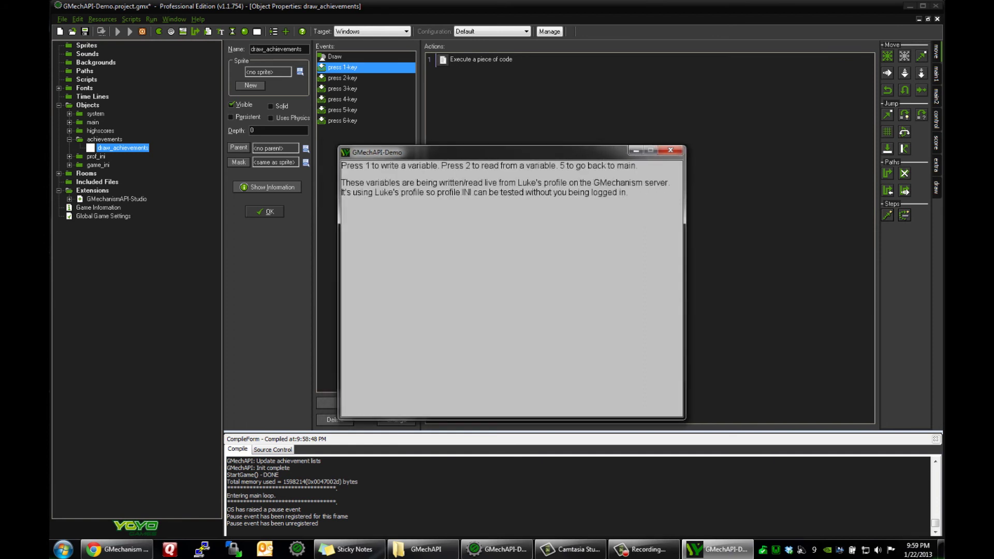
# Step: In the demo game, write variable newvariable with value 'This is a sample sentence'
pyautogui.click(116, 549)
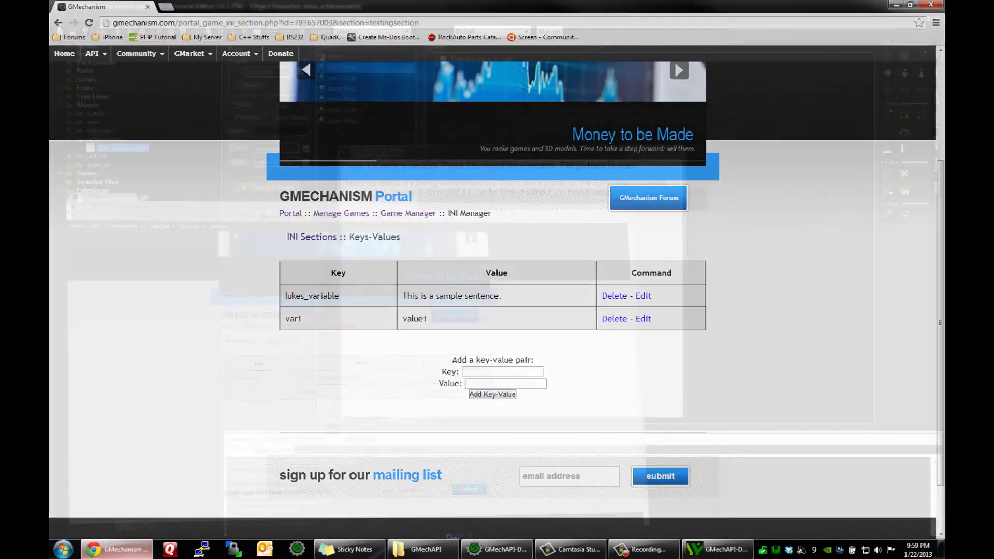
pyautogui.hotkey('alt', 'Tab')
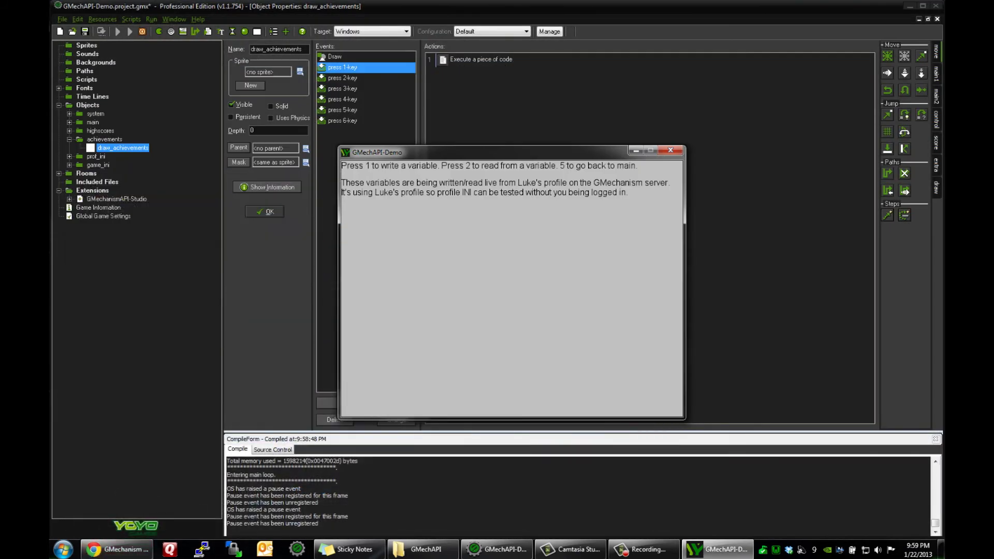
pyautogui.press('1')
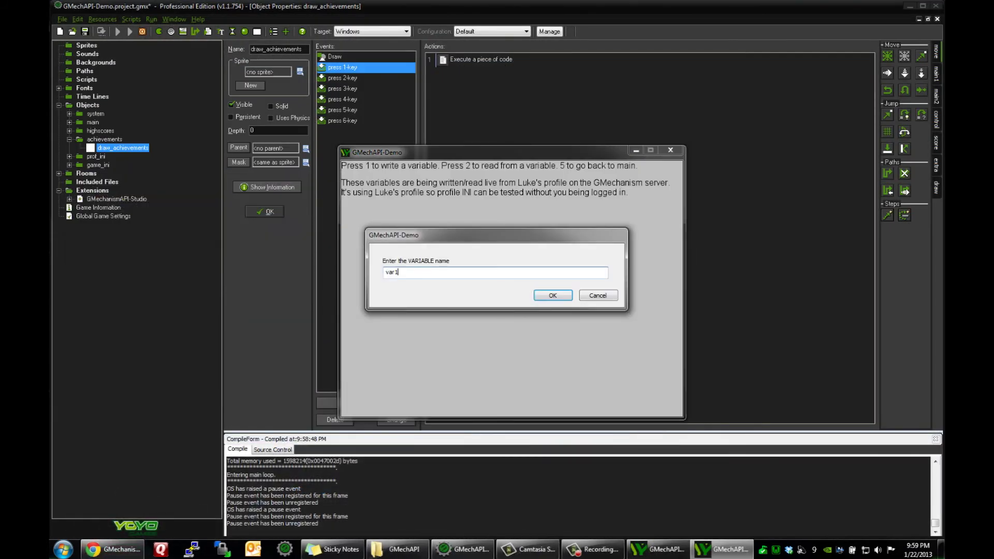
pyautogui.write('newvariable')
pyautogui.press('Return')
pyautogui.write('T')
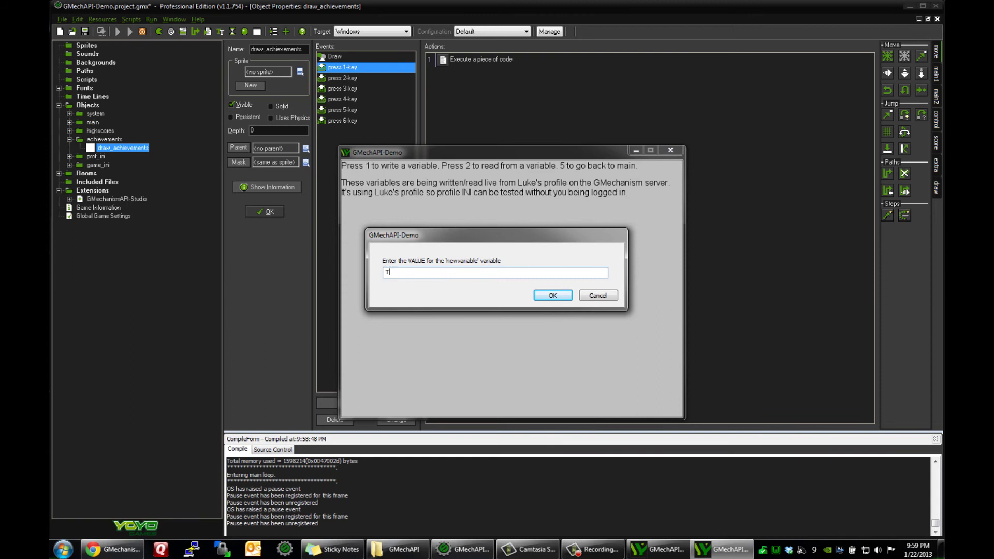
pyautogui.write('his is a sample sentence.')
pyautogui.press('Return')
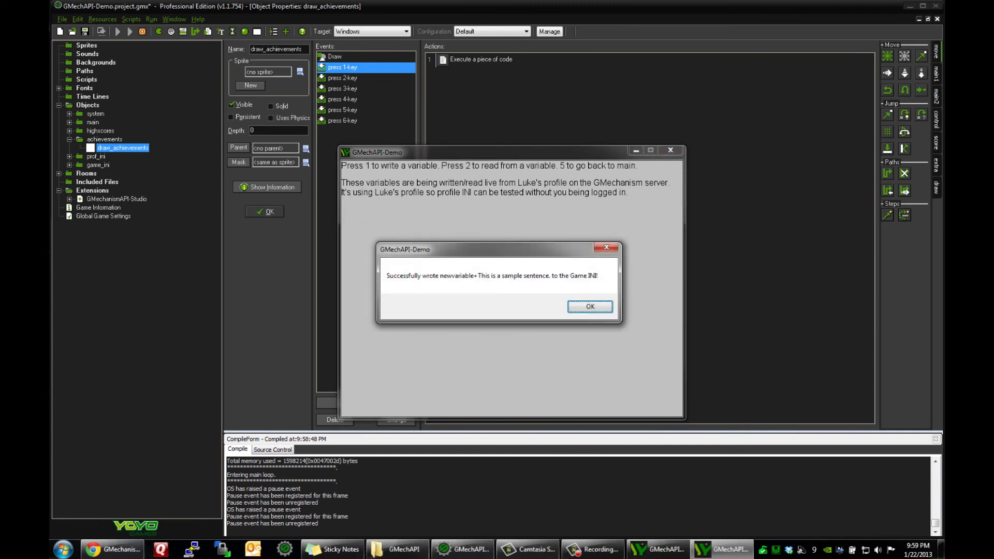
# Step: Dismiss the success message and reload the portal's INI Manager page to show newvariable
pyautogui.press('Return')
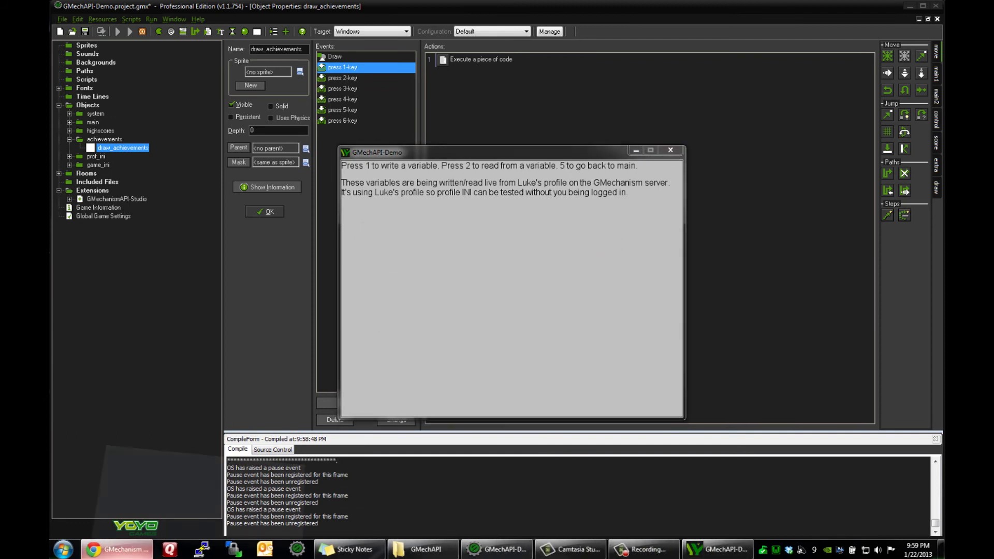
pyautogui.click(111, 549)
pyautogui.press('F5')
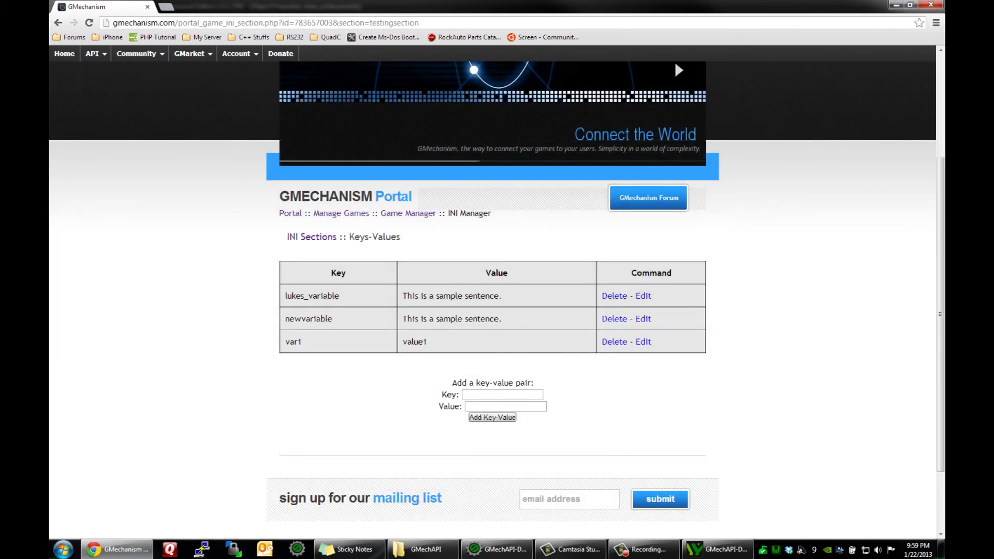
pyautogui.hotkey('alt', 'Tab')
# Step: Read newvariable back in the demo game, accepting the default fallback value
pyautogui.press('1')
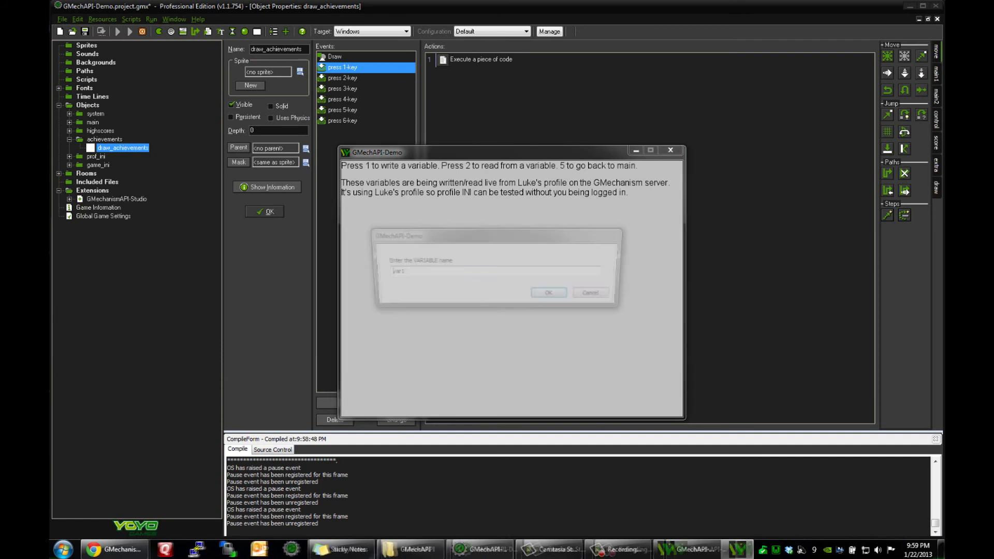
pyautogui.hotkey('ctrl', 'a')
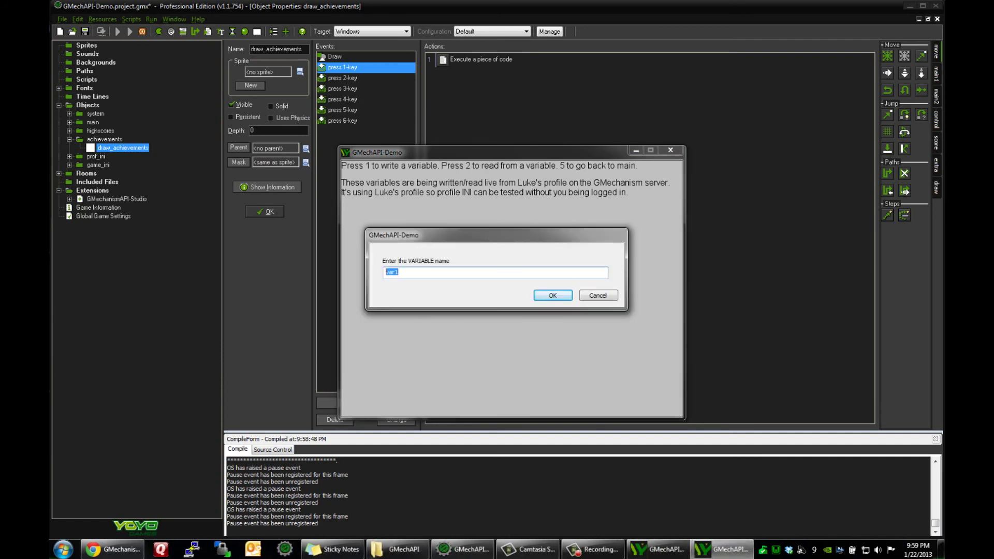
pyautogui.write('newvariable')
pyautogui.press('Return')
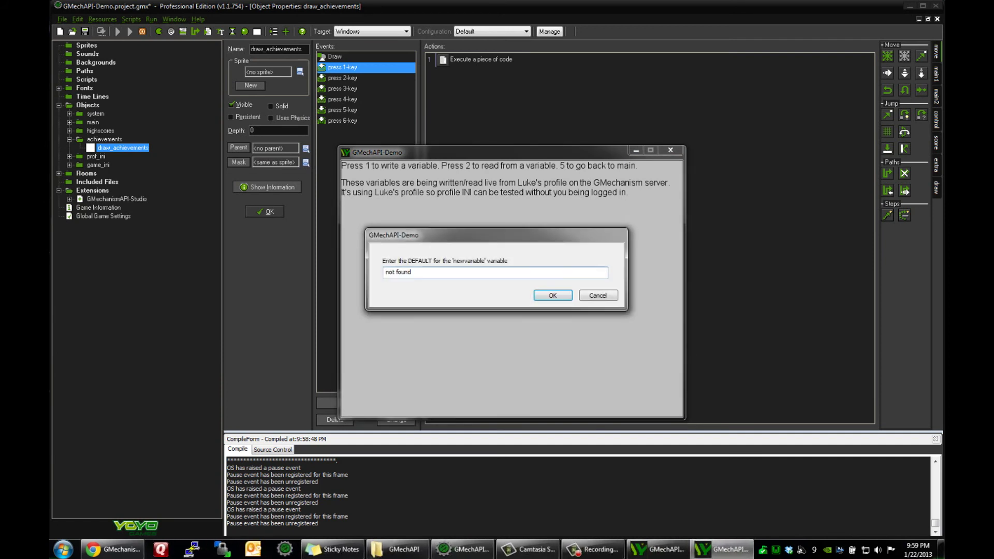
pyautogui.hotkey('ctrl', 'a')
pyautogui.press('Return')
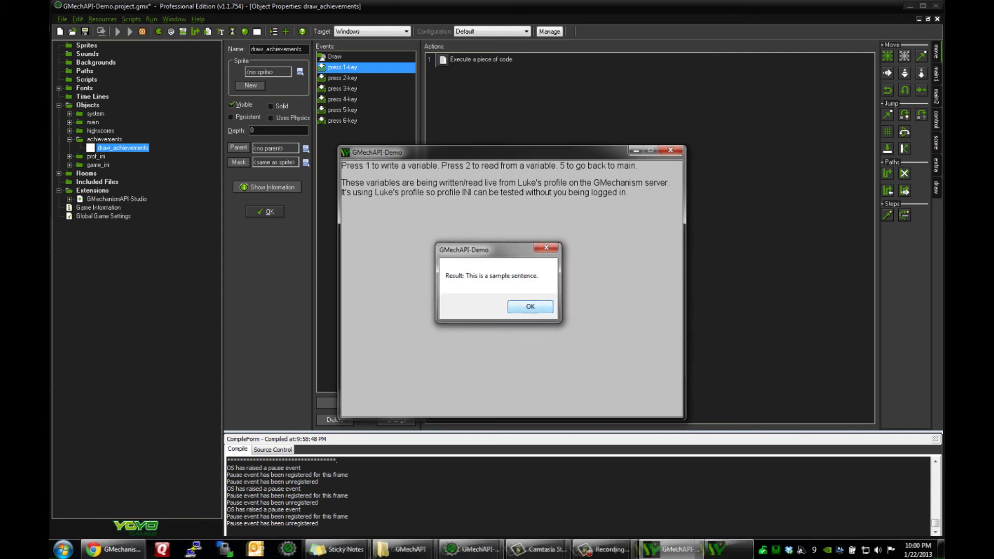
pyautogui.press('Return')
# Step: Read nonexistent variable 'nonexietasdasdasdasd' with default 'Hello!Chickens' and dismiss the returned default
pyautogui.press('1')
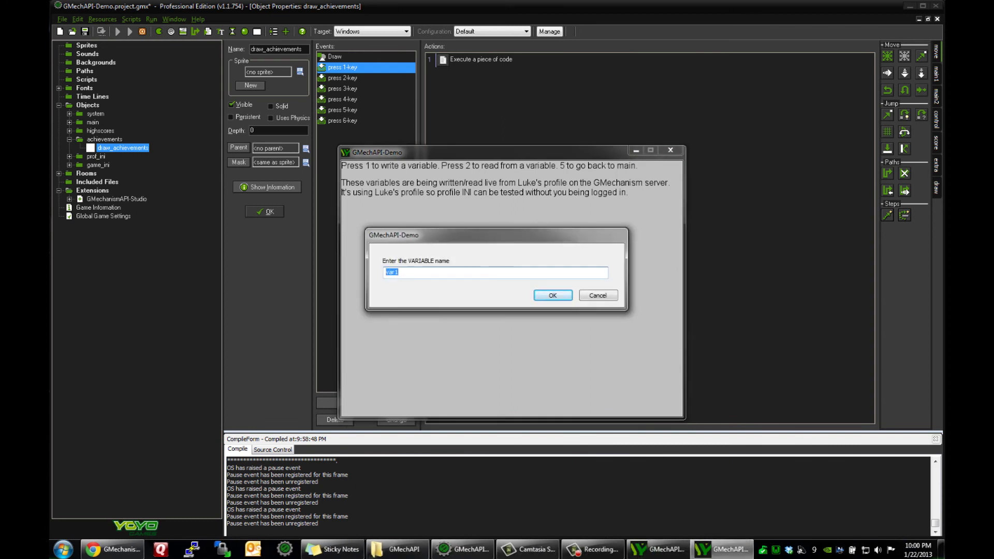
pyautogui.write('nonexietasdasdasdasd')
pyautogui.press('Return')
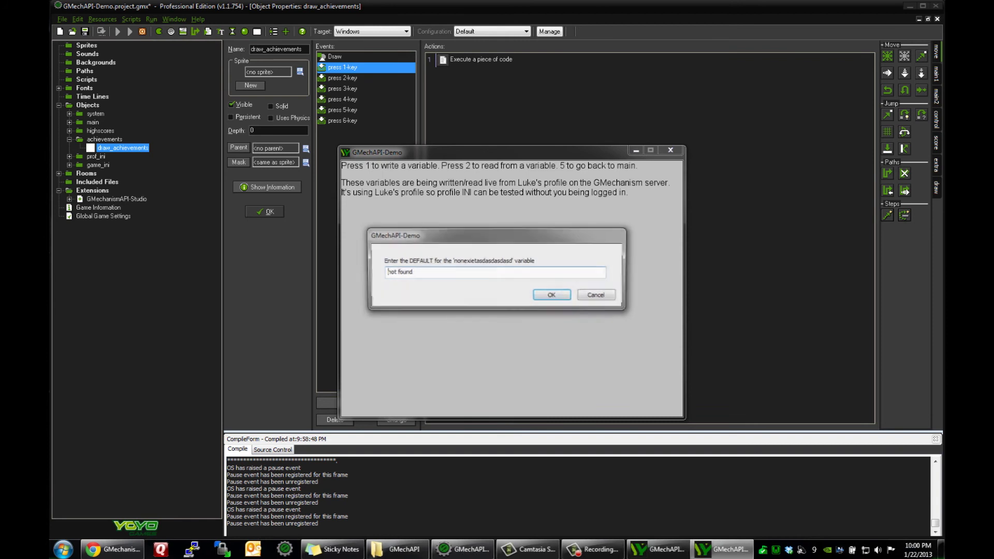
pyautogui.write('Hello!Chickens')
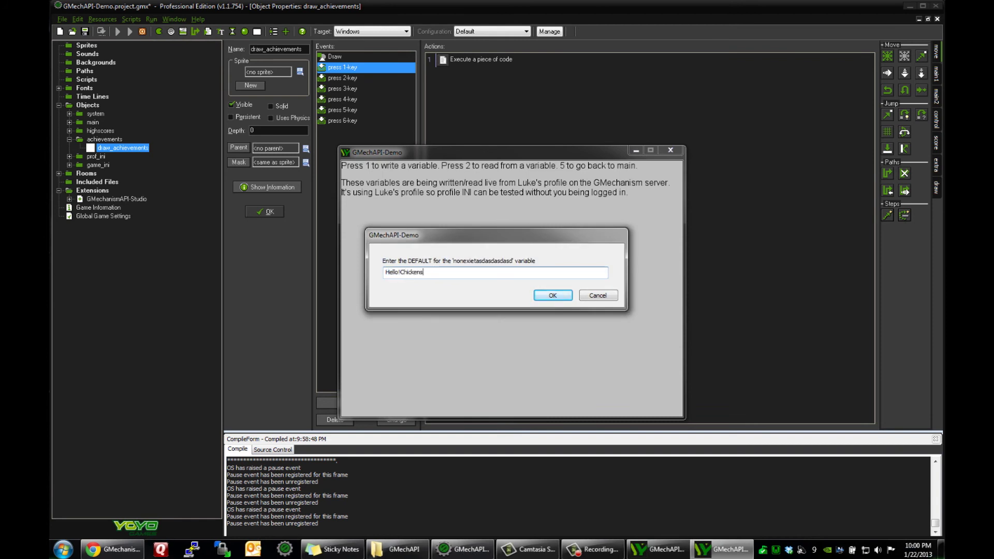
pyautogui.press('Return')
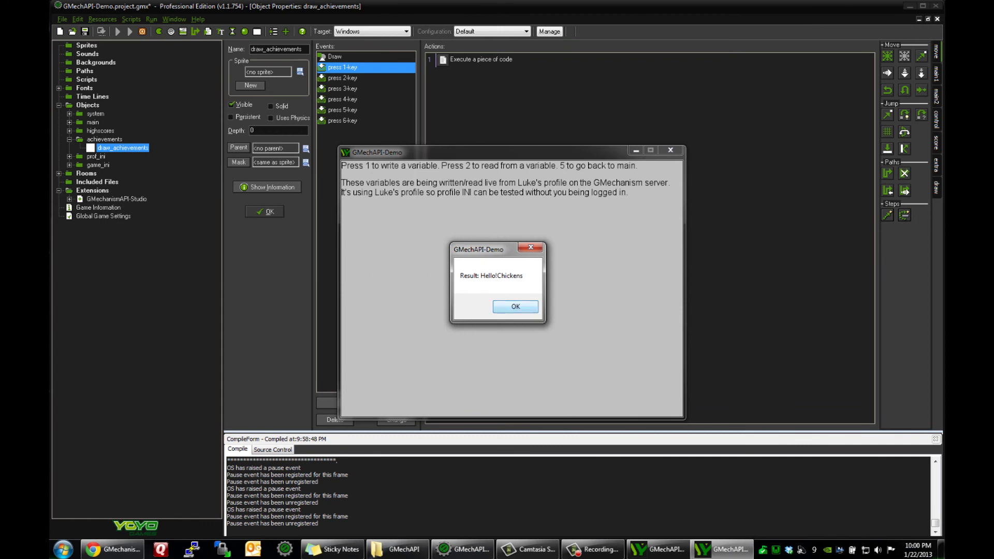
pyautogui.press('Return')
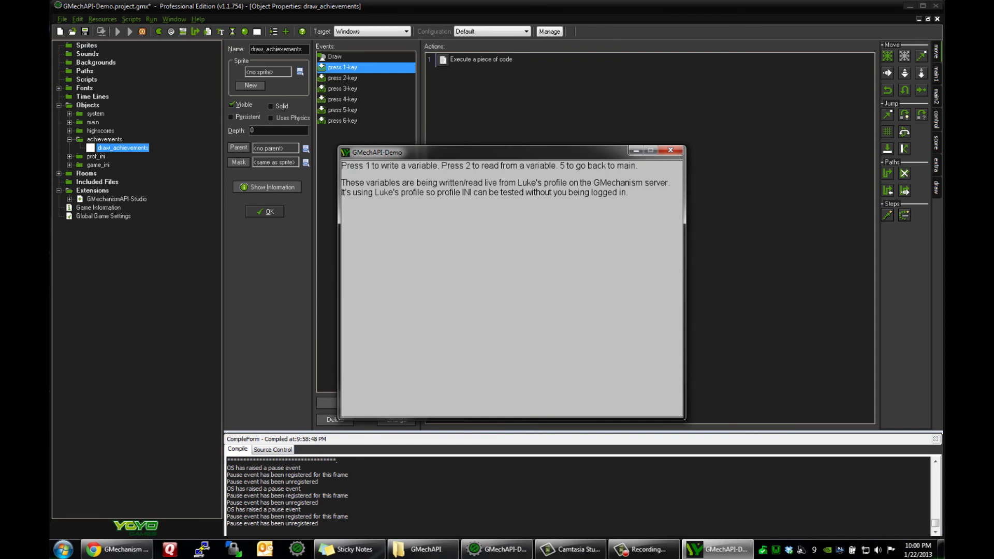
# Step: Return the demo game to its main menu and bring the portal's INI page forward
pyautogui.press('5')
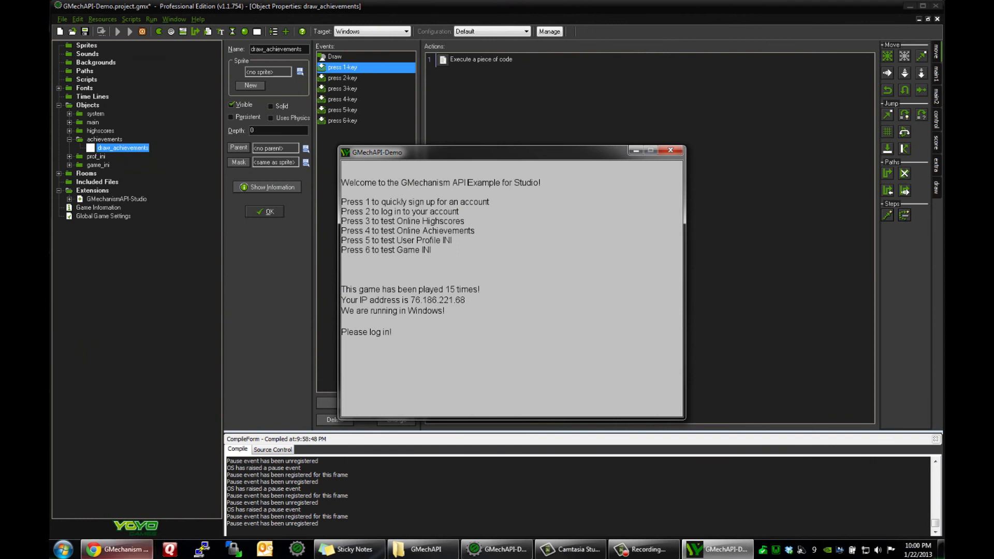
pyautogui.click(117, 549)
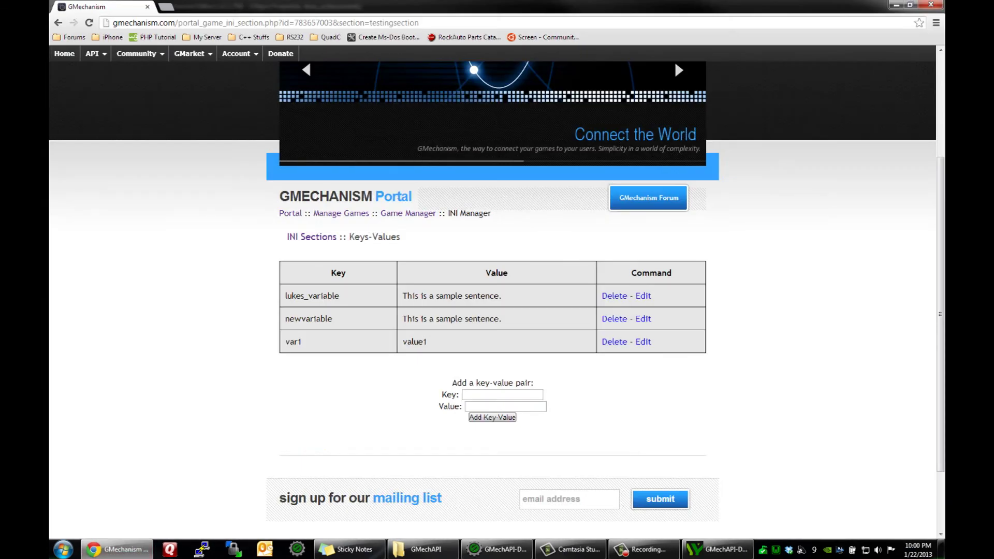
# Step: Navigate back through Game Manager to the portal home page and launch the chatbox
pyautogui.hotkey('alt', 'Left')
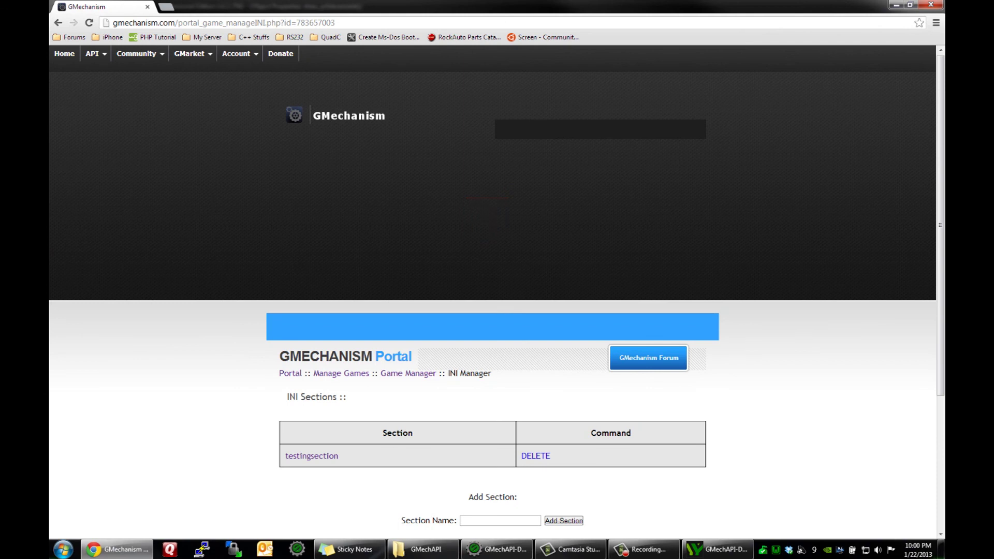
pyautogui.hotkey('alt', 'Left')
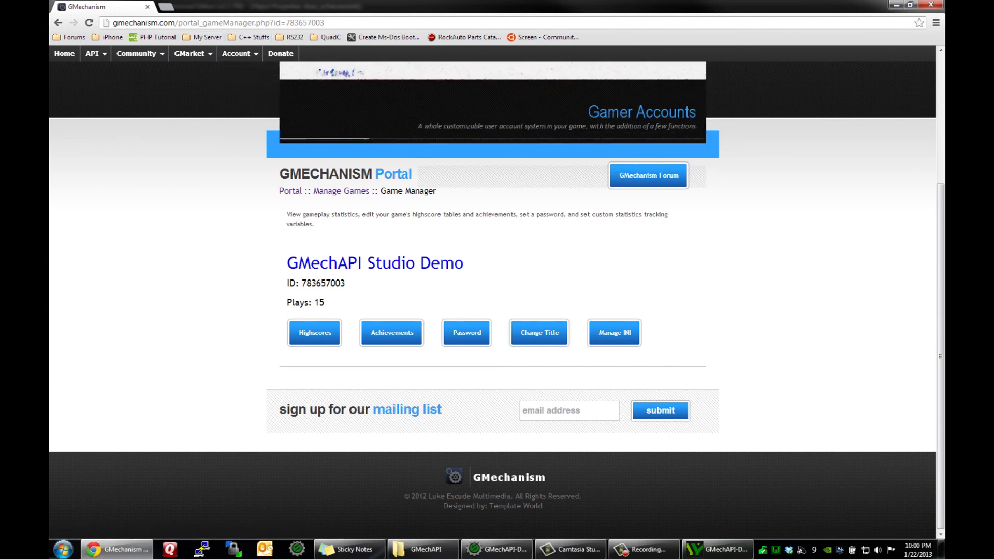
pyautogui.click(58, 22)
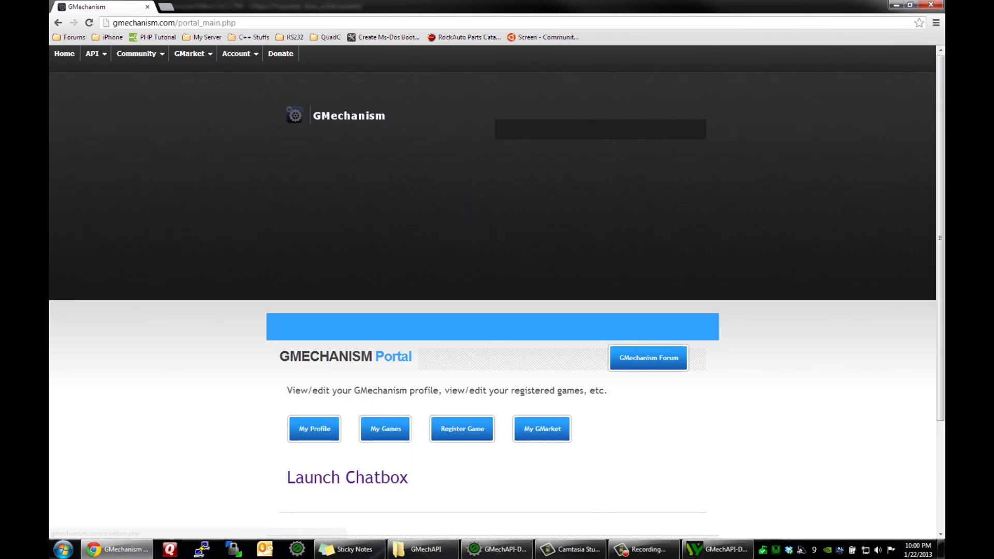
pyautogui.click(346, 472)
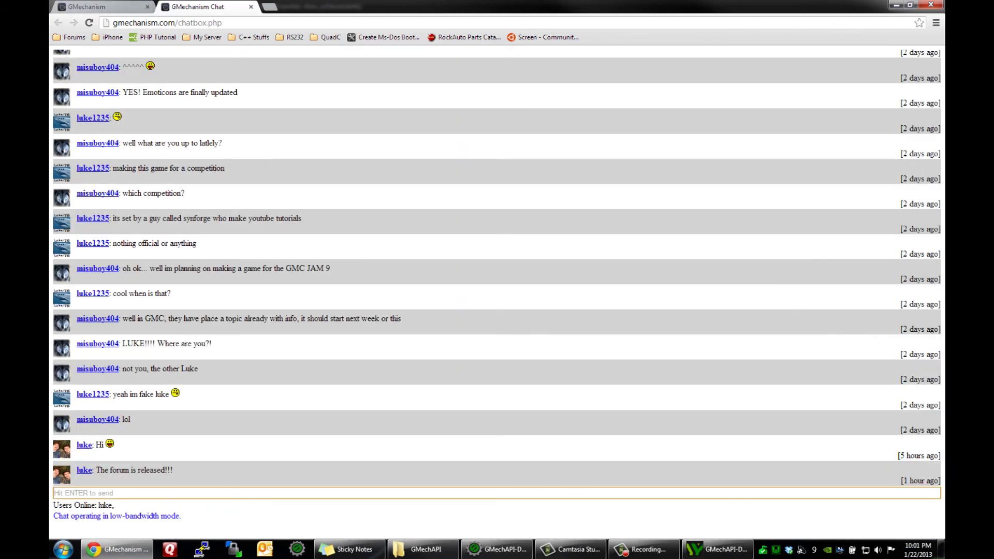